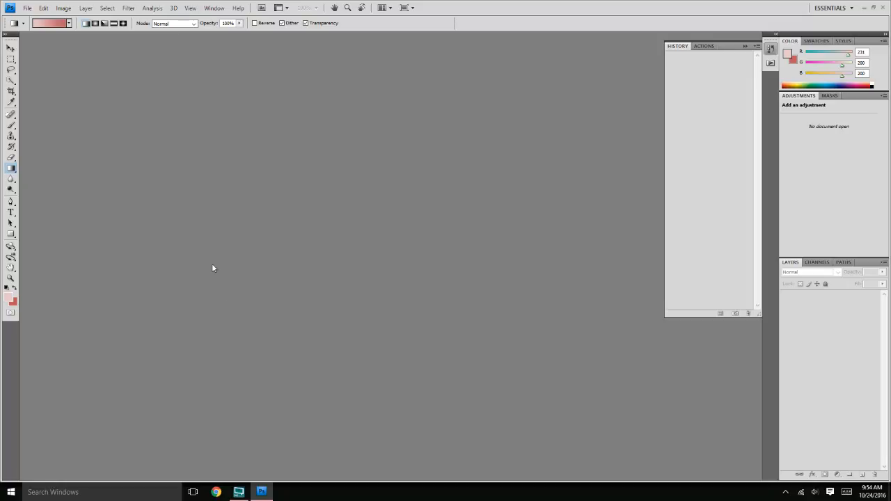
Create a new document 800 pixels wide and 800 pixels high at 72 pixels/inch
left_click(29, 11)
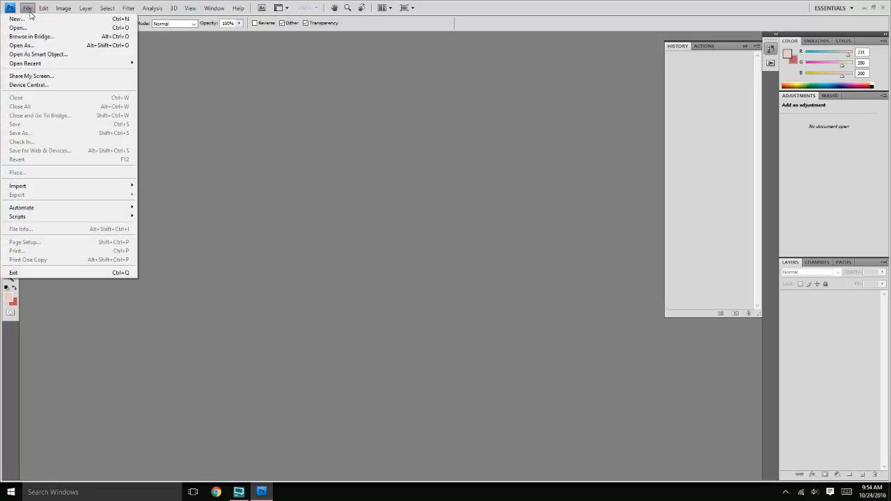
left_click(28, 19)
key("Tab")
key("Tab")
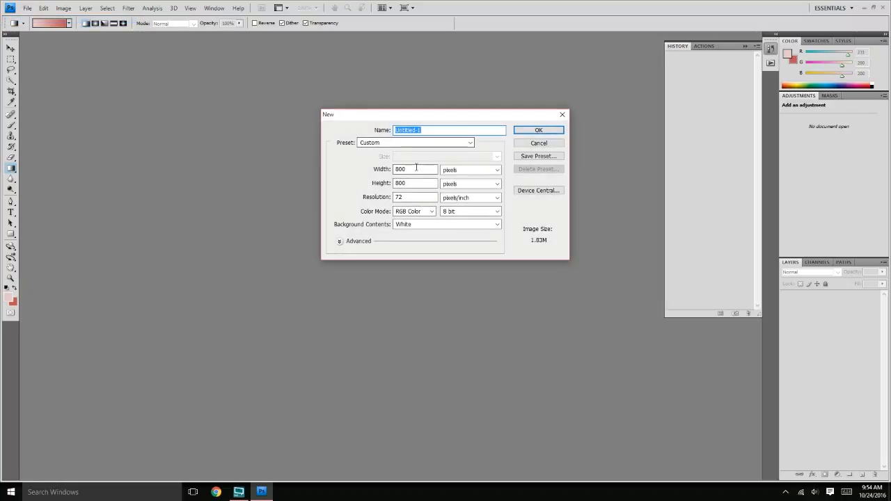
type("800")
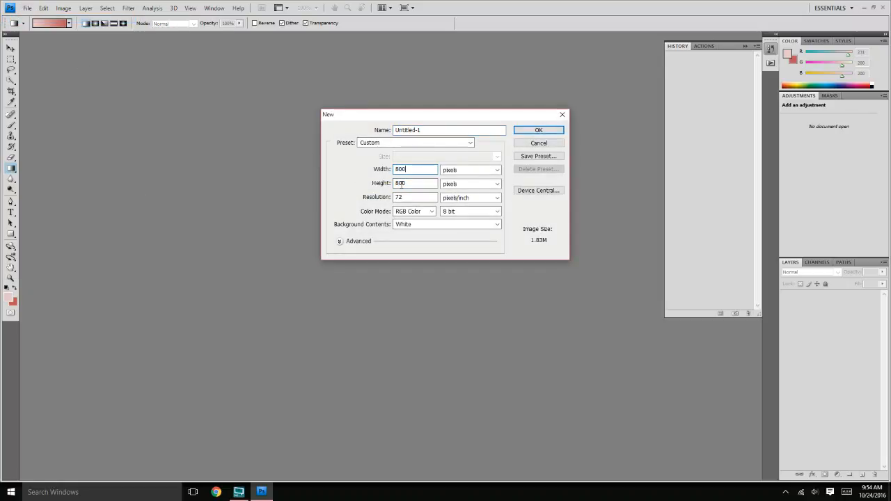
key("Tab")
type("800")
left_click(489, 170)
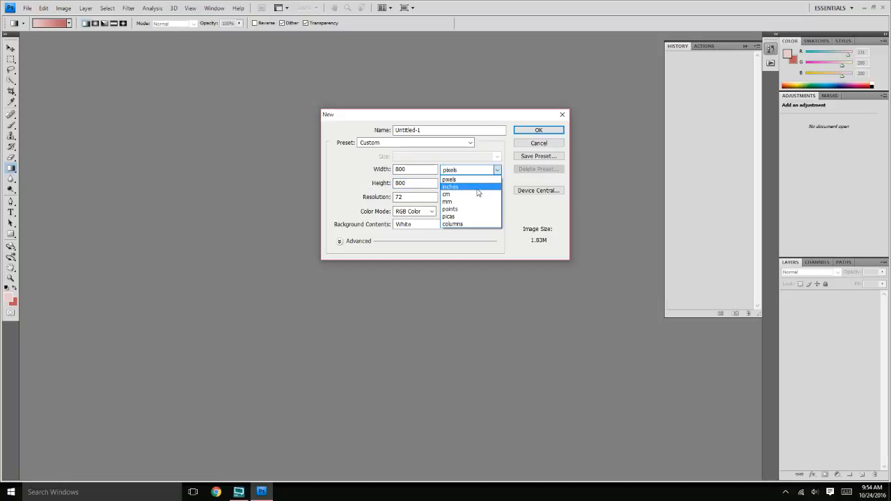
left_click(481, 179)
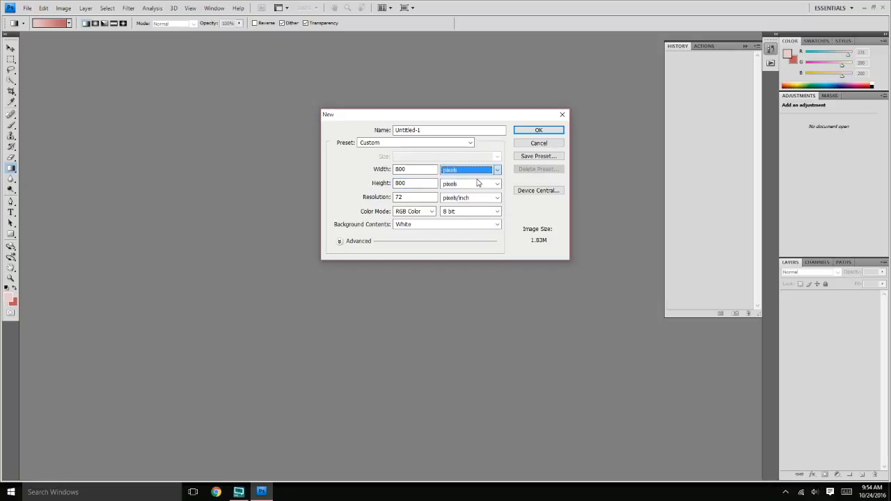
double_click(399, 197)
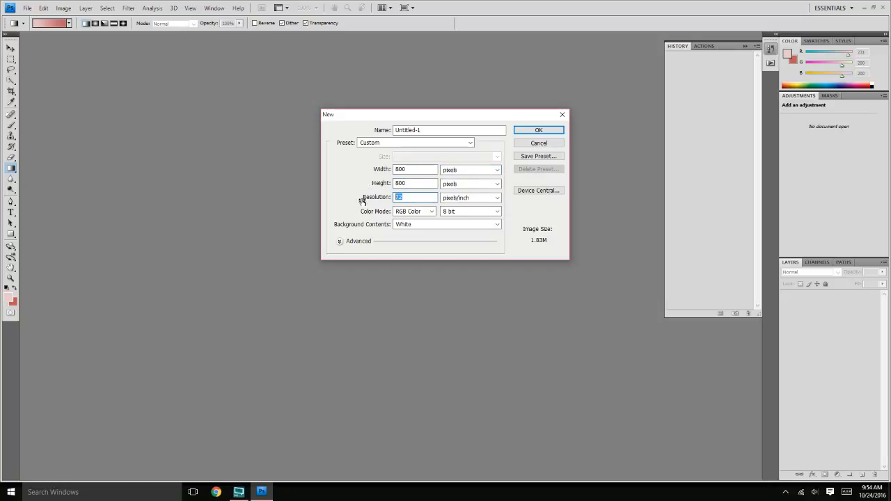
left_click(540, 130)
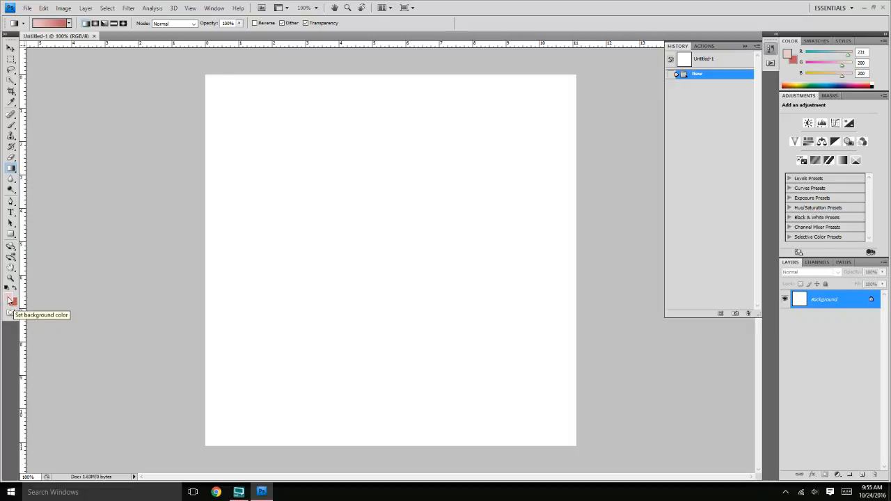
Set the foreground colour to a light blue, RGB 209, 224, 255
left_click(11, 301)
left_click_drag(339, 141, 340, 131)
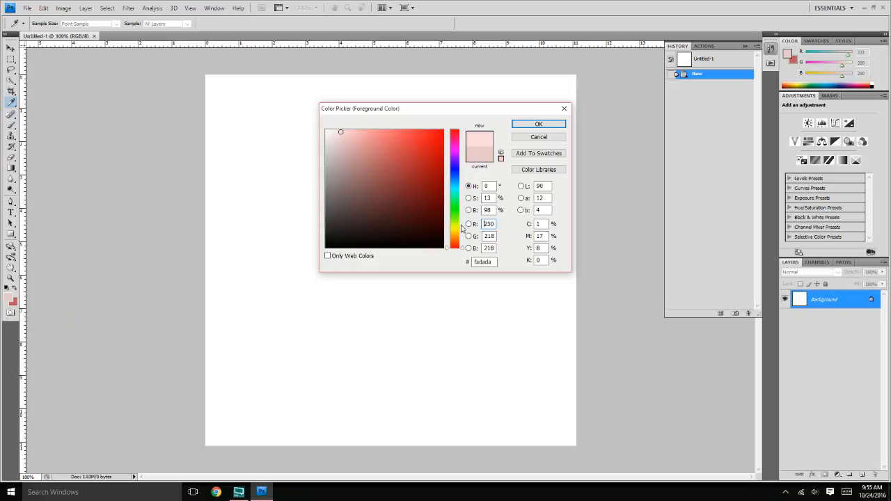
left_click(461, 191)
left_click_drag(460, 194, 462, 176)
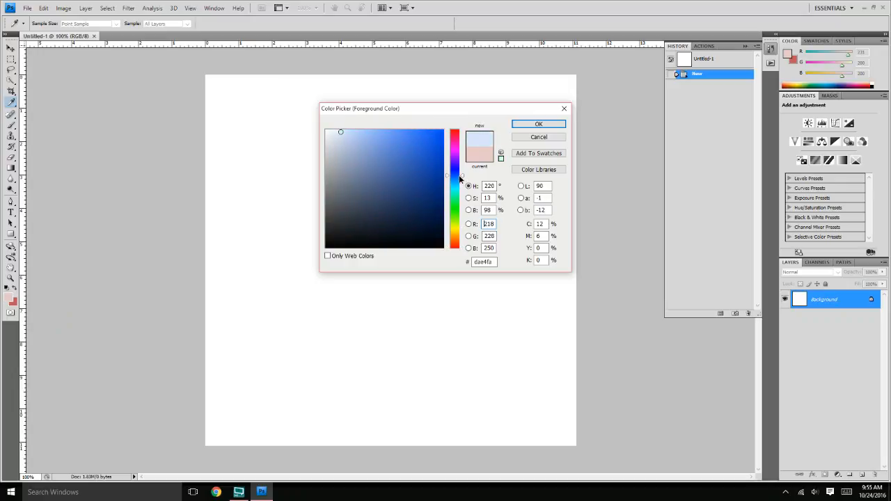
left_click_drag(350, 135, 346, 129)
left_click(518, 128)
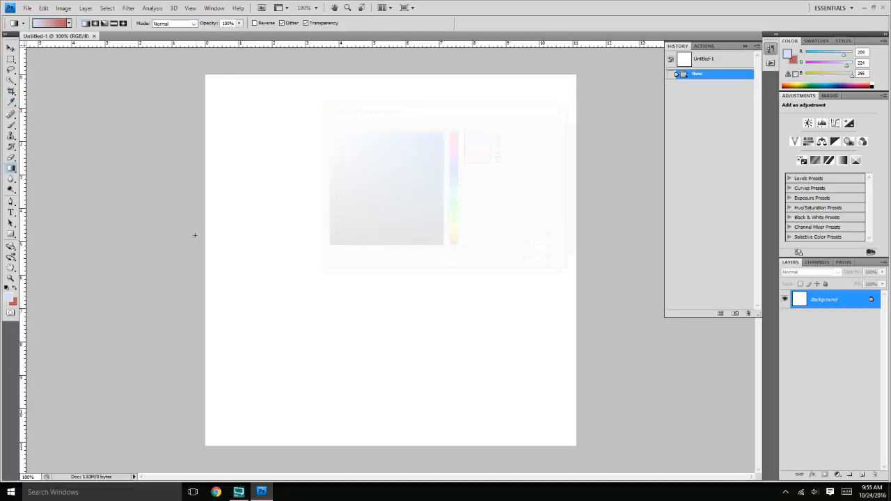
Set the background colour to a dark purple, #701769
left_click(14, 304)
left_click(413, 191)
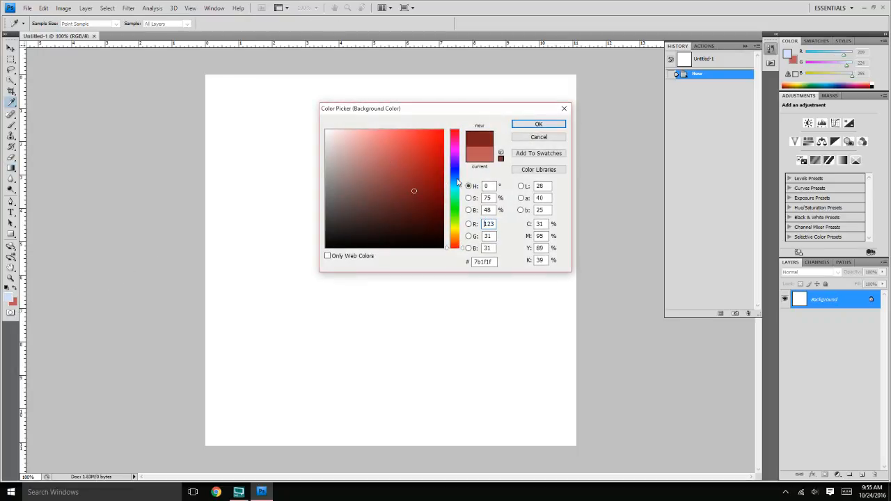
left_click(461, 148)
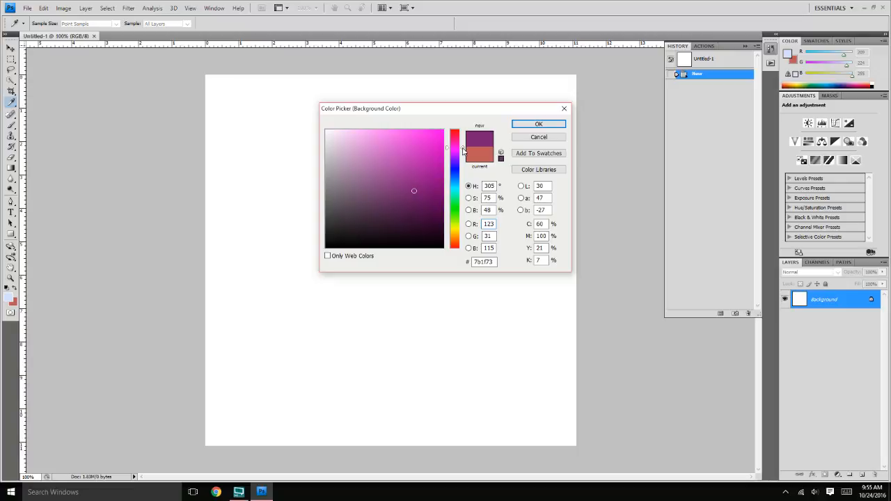
left_click(419, 196)
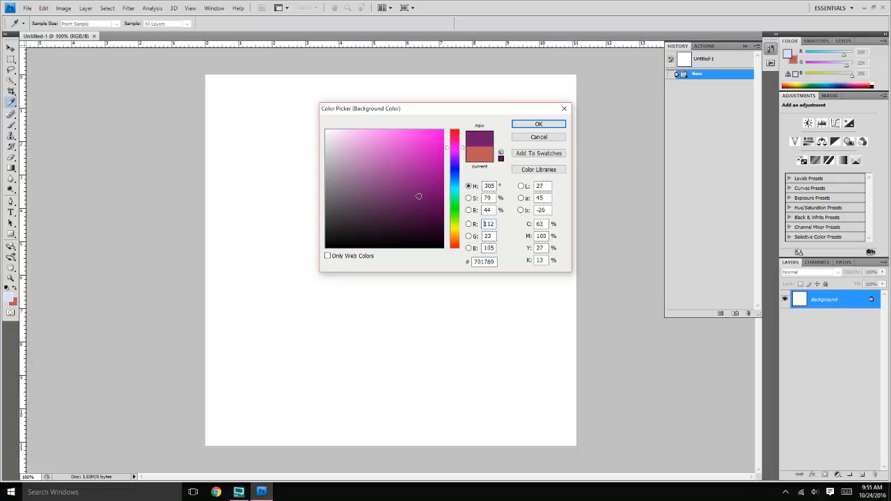
left_click(531, 124)
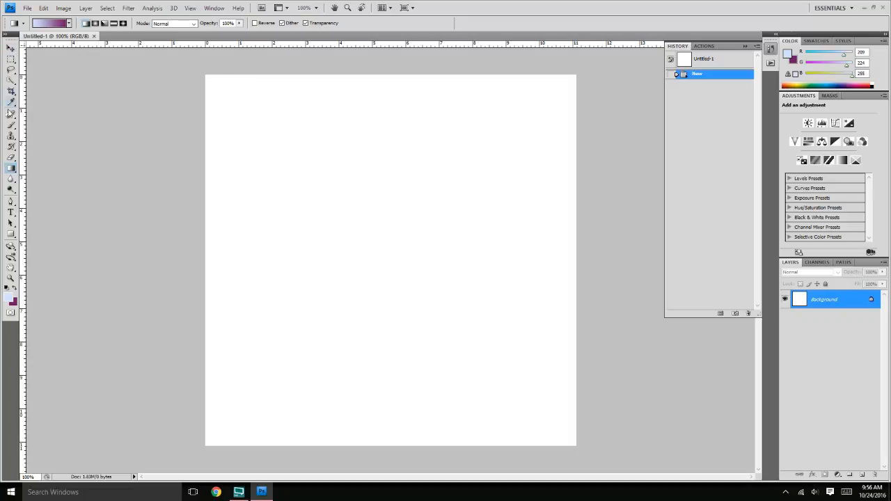
Select the Gradient tool, view its gradient presets, and set the style to Linear Gradient
left_click(10, 169)
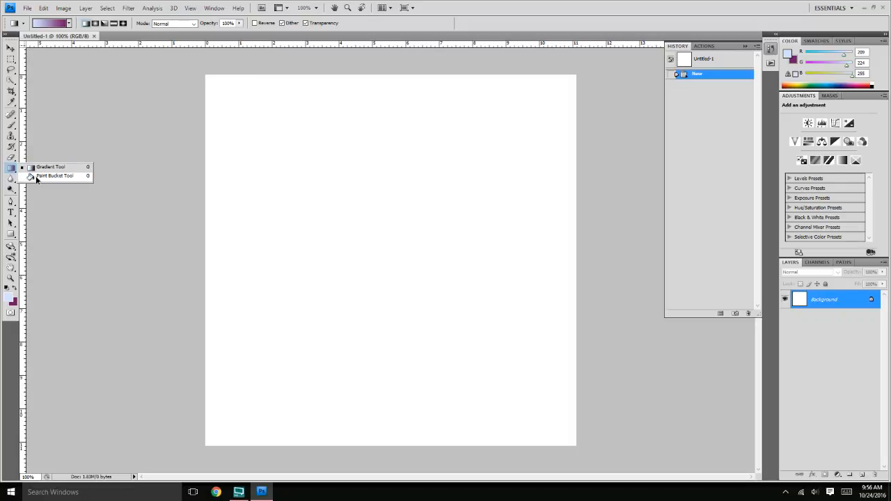
left_click(54, 175)
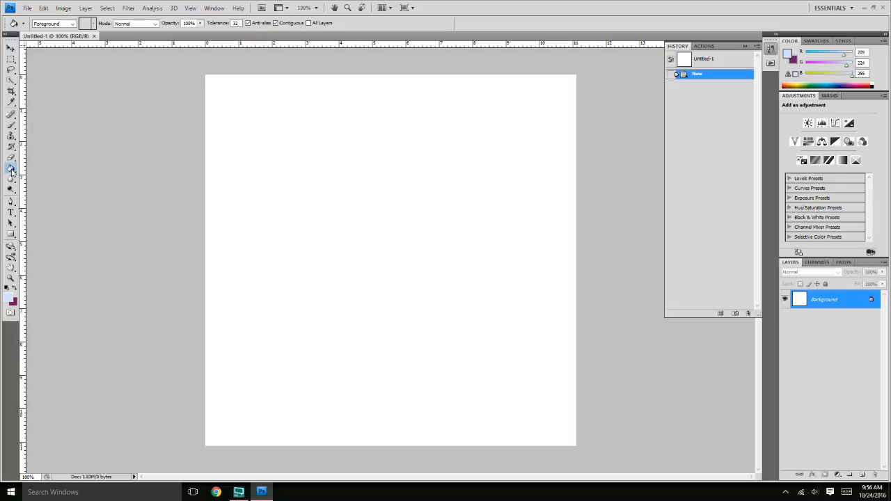
left_click(11, 171)
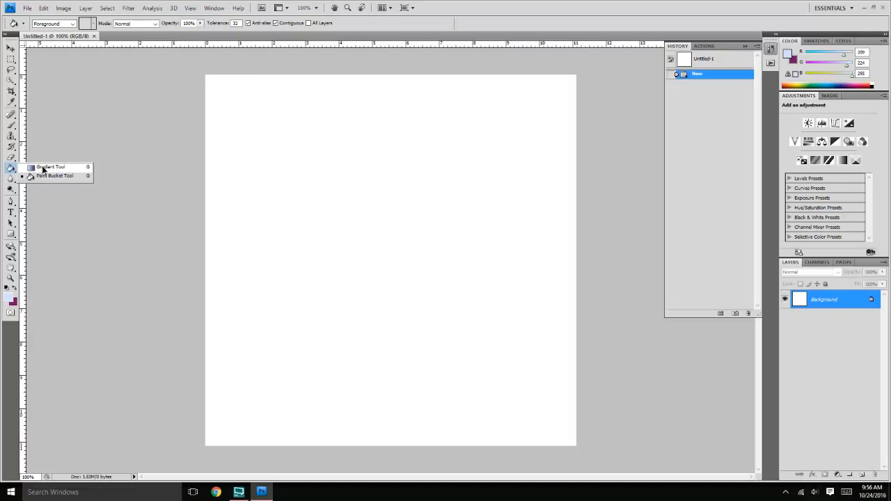
left_click(43, 168)
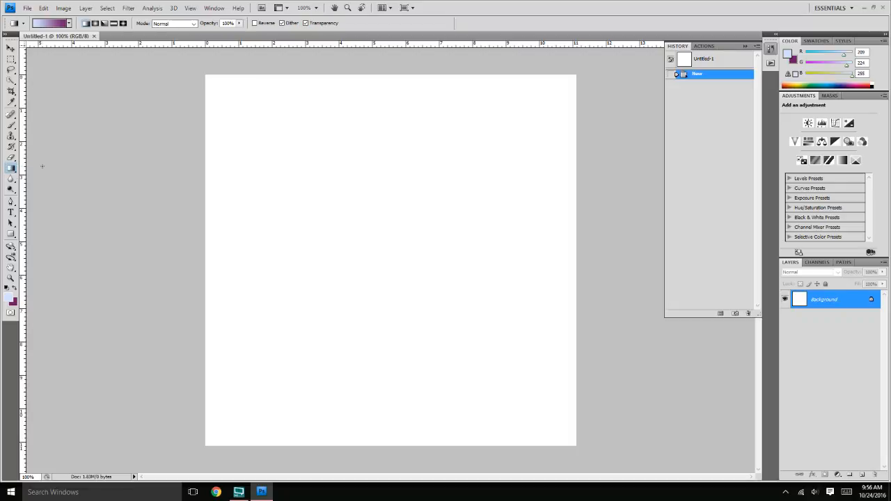
left_click(69, 23)
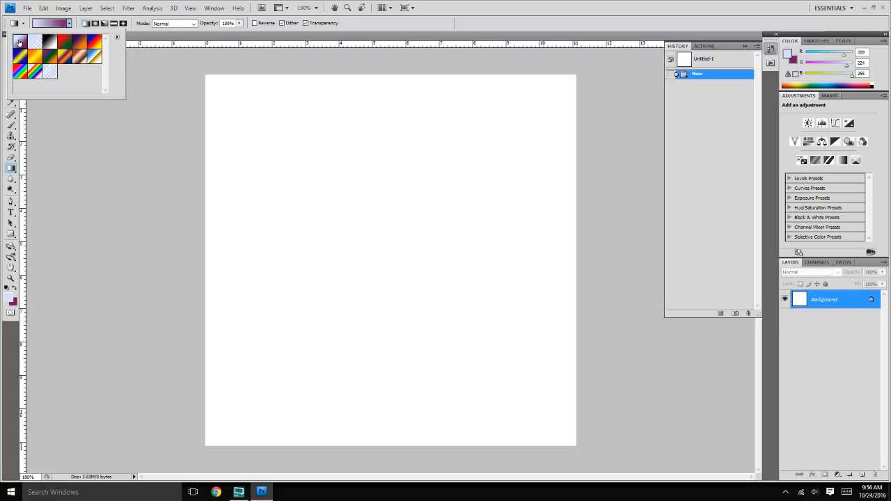
left_click(70, 23)
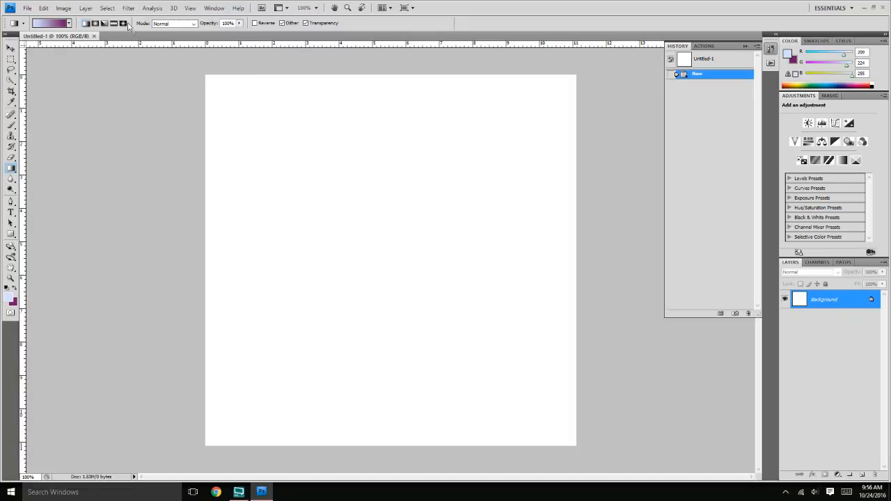
left_click(94, 25)
left_click(85, 24)
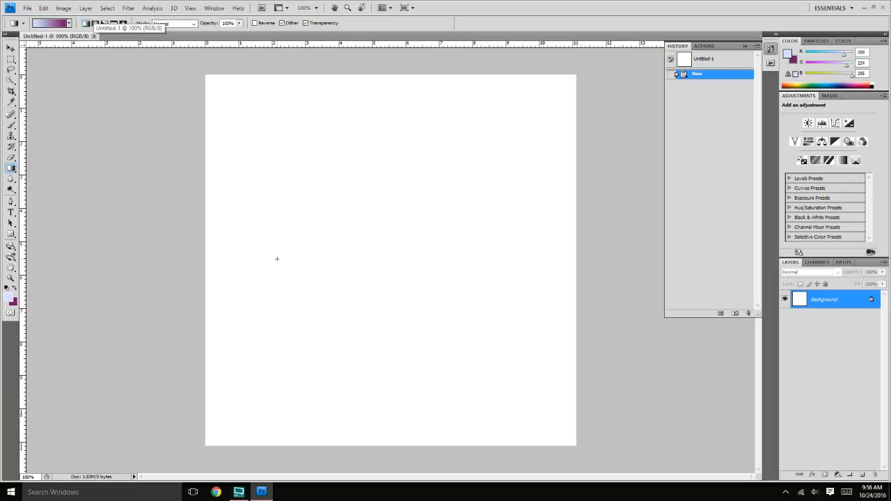
Try horizontal linear gradients of long, very short and full-canvas length on the Background layer, undoing each one
left_click_drag(276, 258, 531, 259)
left_click_drag(530, 259, 540, 259)
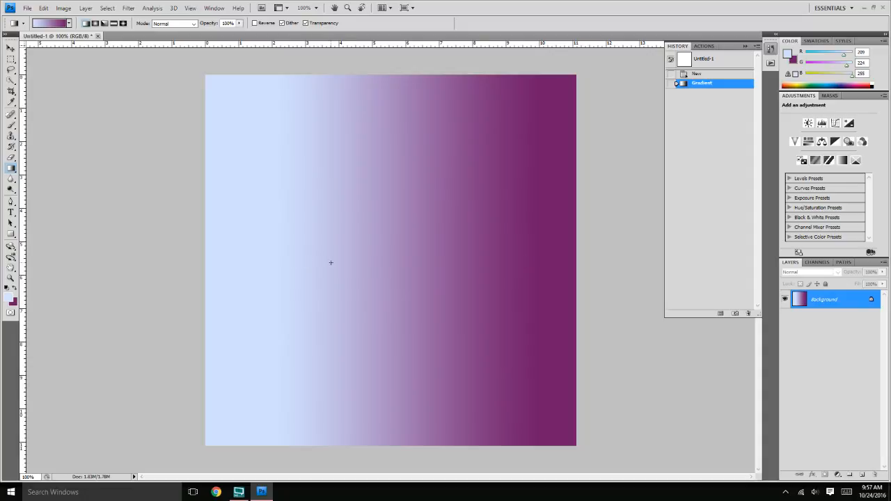
key("ctrl+z")
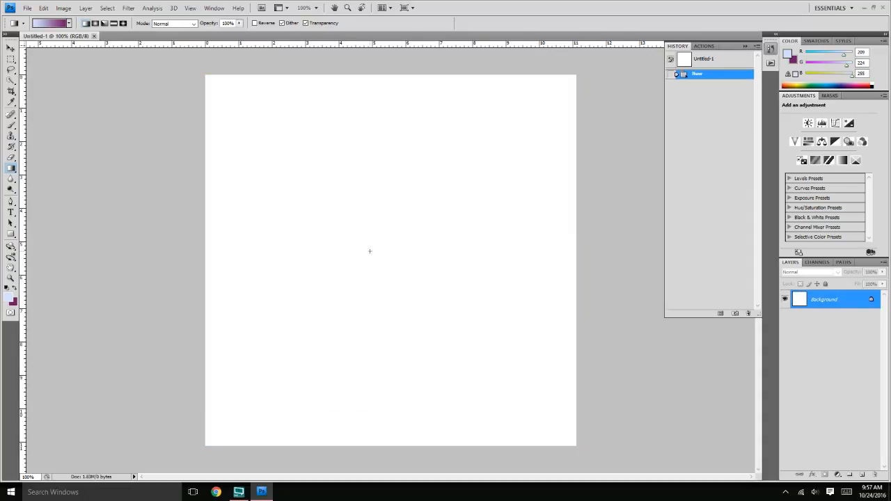
left_click_drag(370, 246, 387, 246)
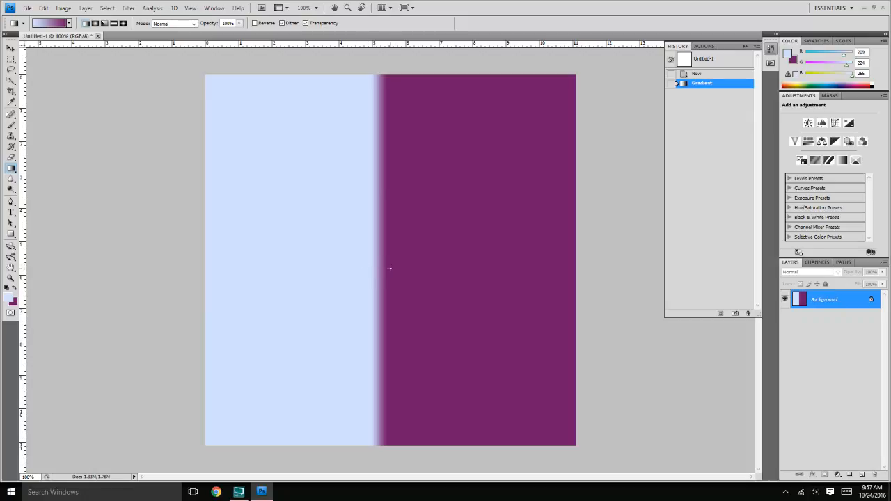
key("ctrl+z")
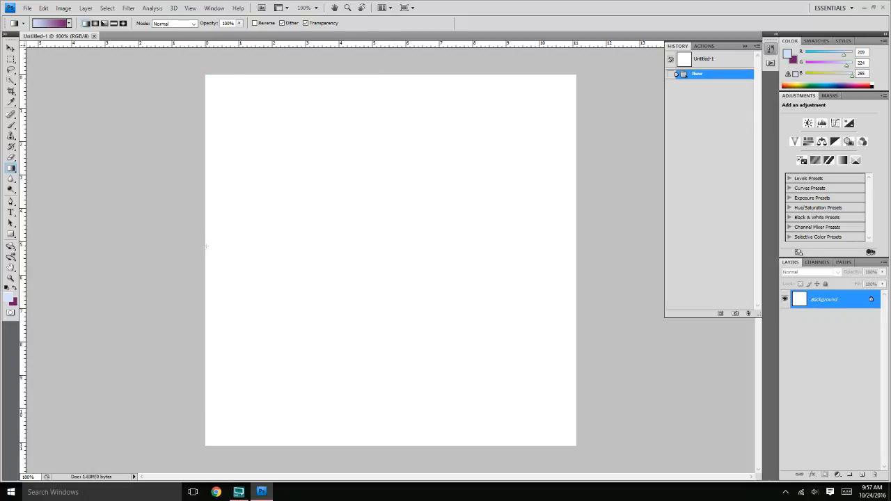
left_click_drag(206, 246, 573, 246)
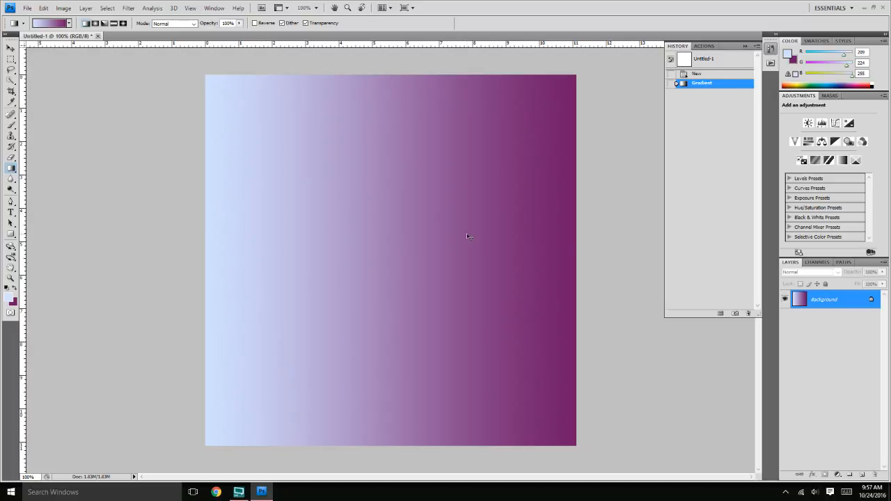
key("ctrl+z")
Try linear gradients at various diagonal angles and lengths across the canvas, undoing each attempt
left_click_drag(251, 389, 544, 103)
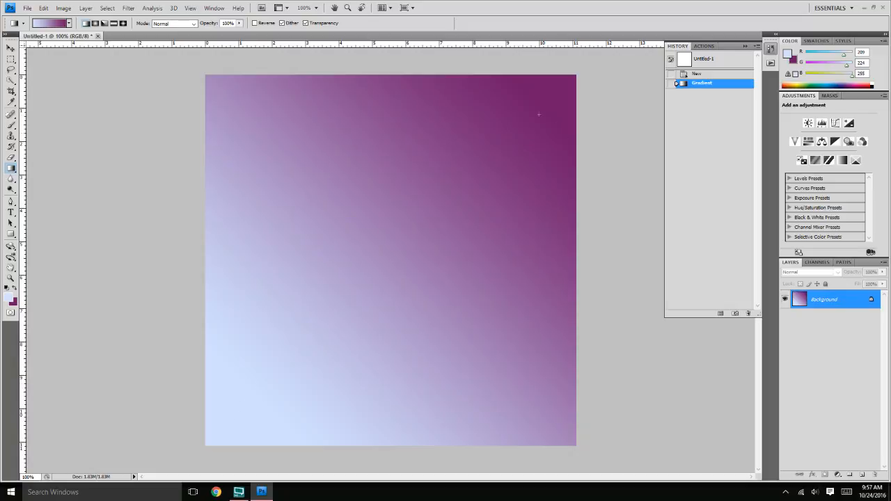
key("ctrl+z")
left_click_drag(231, 103, 562, 416)
key("ctrl+z")
left_click_drag(305, 158, 455, 302)
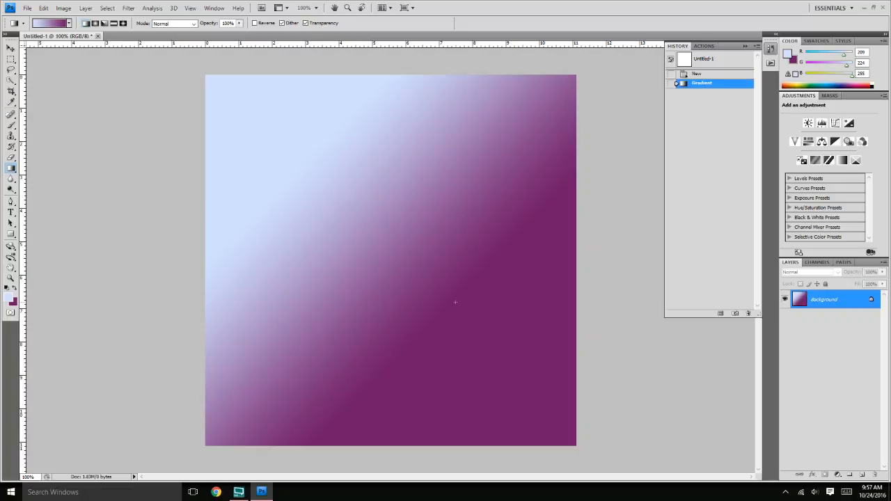
key("ctrl+z")
left_click_drag(327, 250, 421, 156)
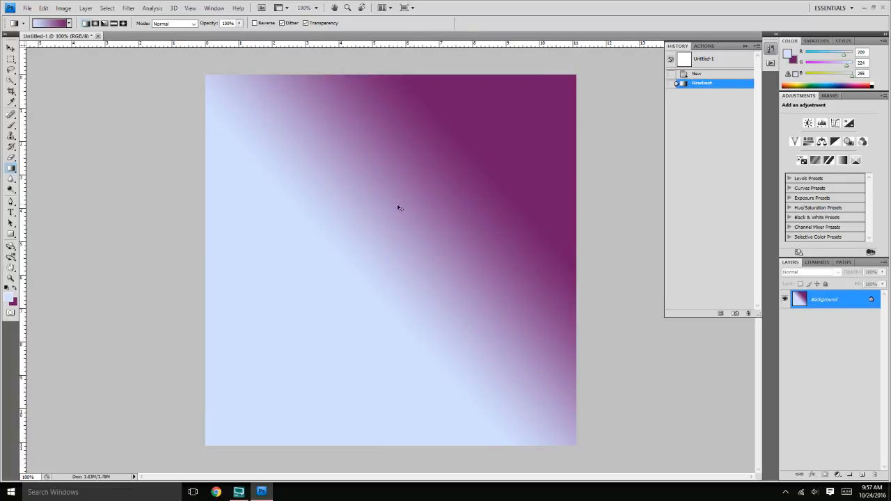
key("ctrl+z")
left_click_drag(302, 351, 417, 103)
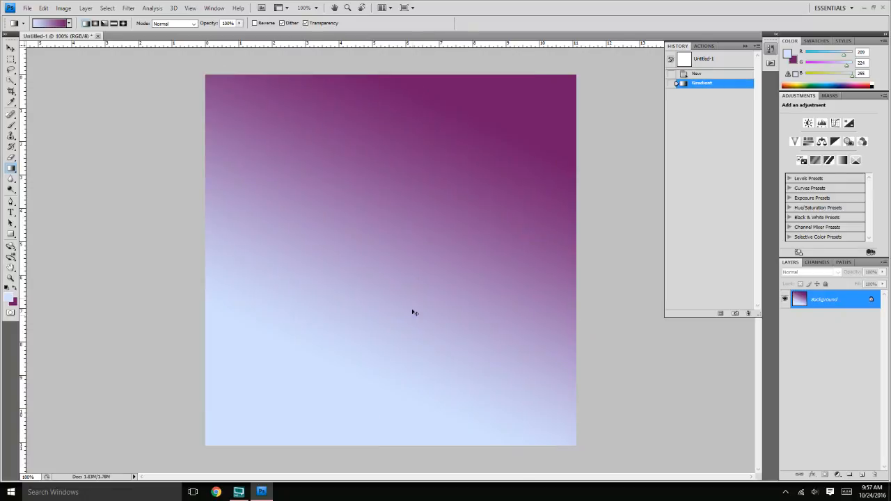
key("ctrl+z")
left_click_drag(474, 369, 348, 180)
key("ctrl+z")
left_click_drag(404, 217, 373, 376)
left_click_drag(343, 318, 345, 317)
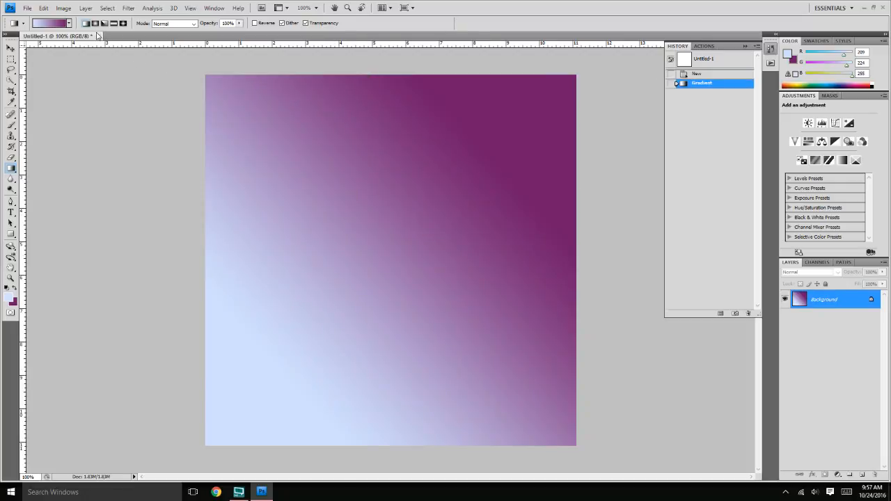
key("ctrl+z")
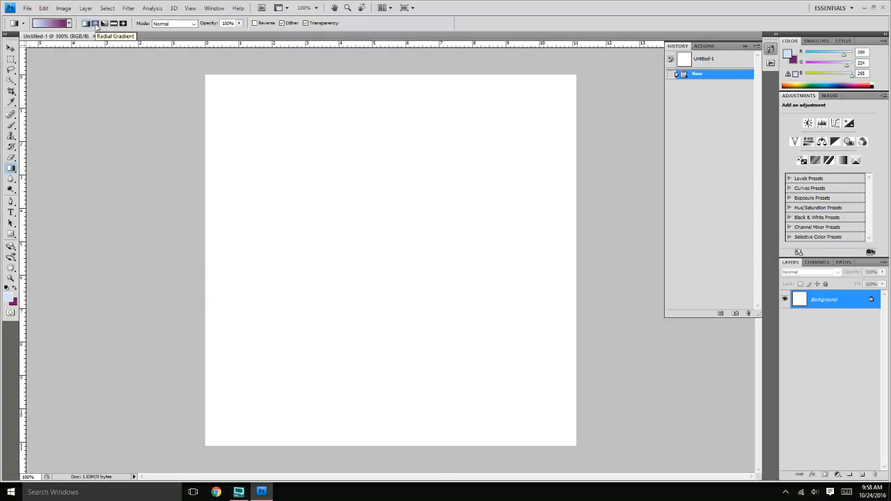
Switch to Radial Gradient, try a wide gradient from the canvas centre, undo it, and draw a very short one there
left_click(96, 24)
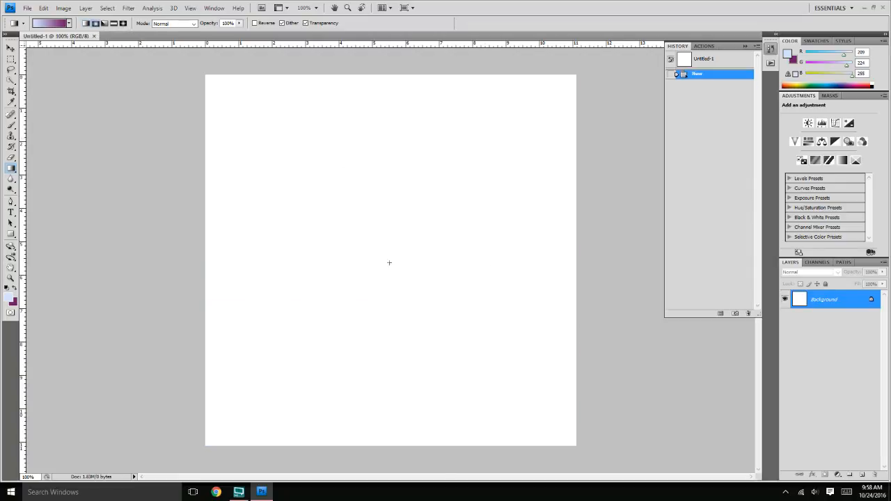
left_click_drag(397, 268, 544, 100)
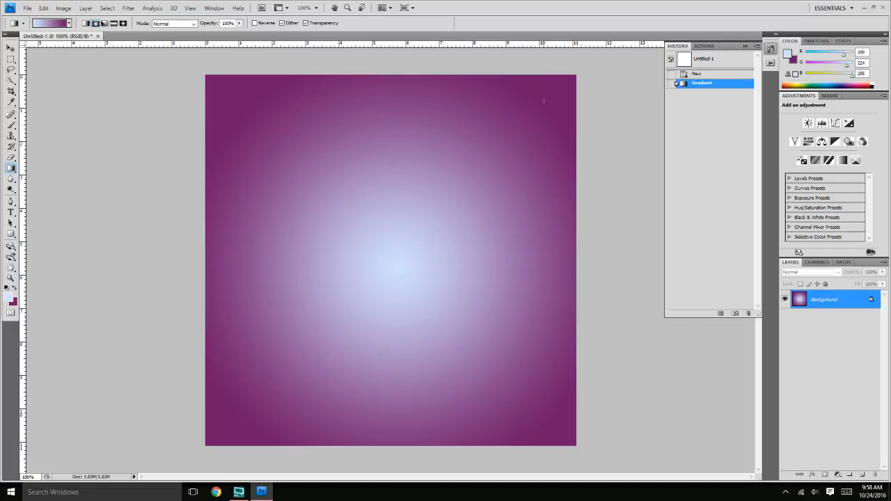
key("ctrl+z")
left_click_drag(394, 267, 402, 255)
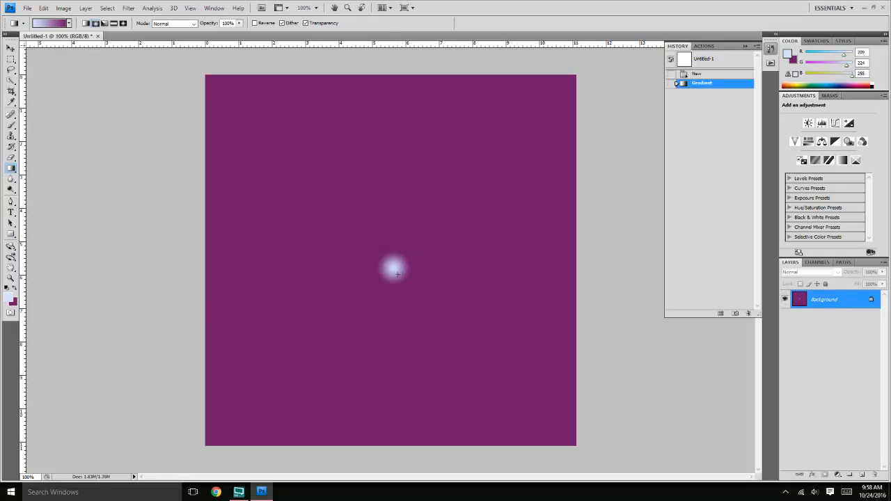
Undo the short radial gradient, try a wide one from the canvas centre towards the upper-right corner, and undo it
key("ctrl+z")
left_click_drag(394, 261, 543, 90)
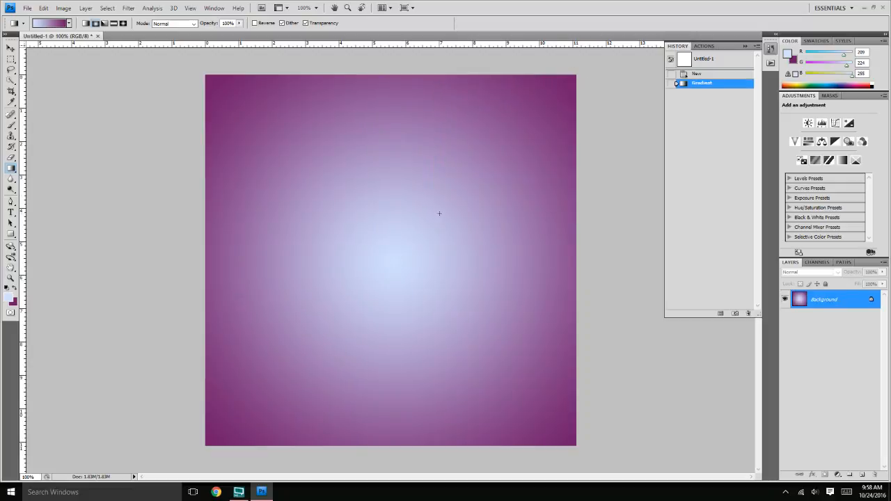
key("ctrl+z")
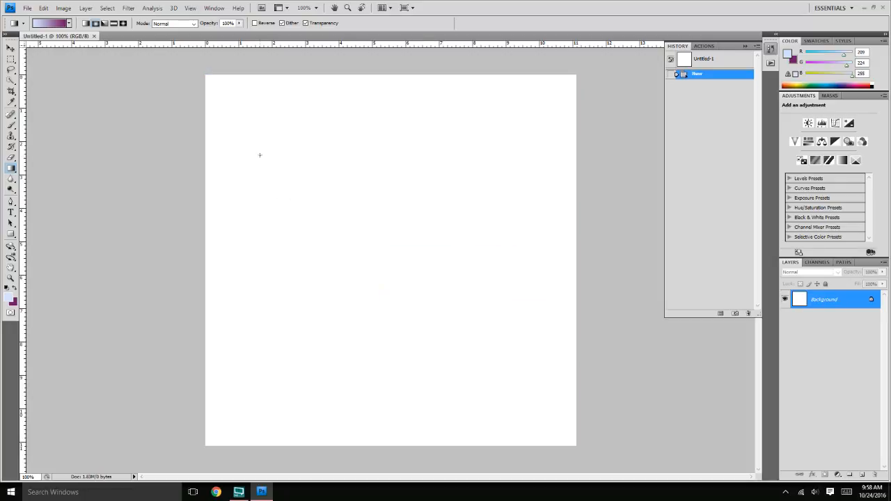
Try short and long radial gradients starting from different off-centre points around the canvas, undoing each one
left_click_drag(260, 155, 294, 190)
key("ctrl+z")
left_click_drag(551, 135, 453, 219)
key("ctrl+z")
left_click_drag(269, 387, 474, 152)
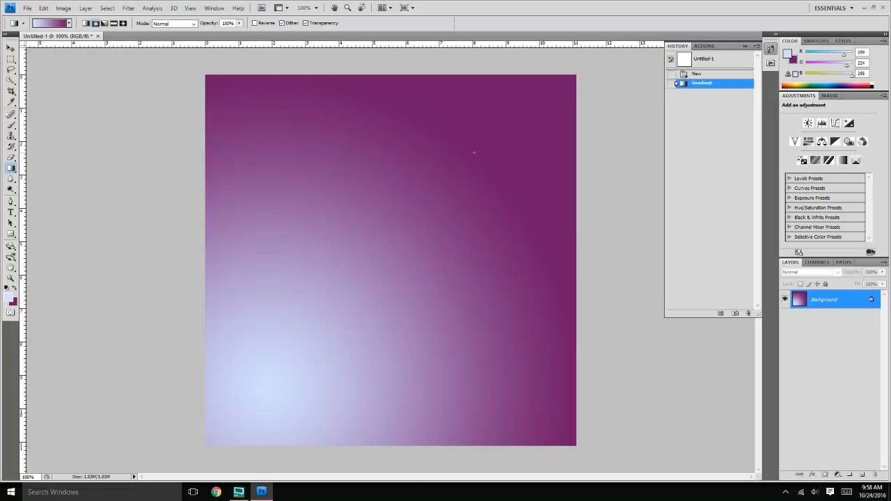
key("ctrl+z")
left_click_drag(526, 347, 334, 133)
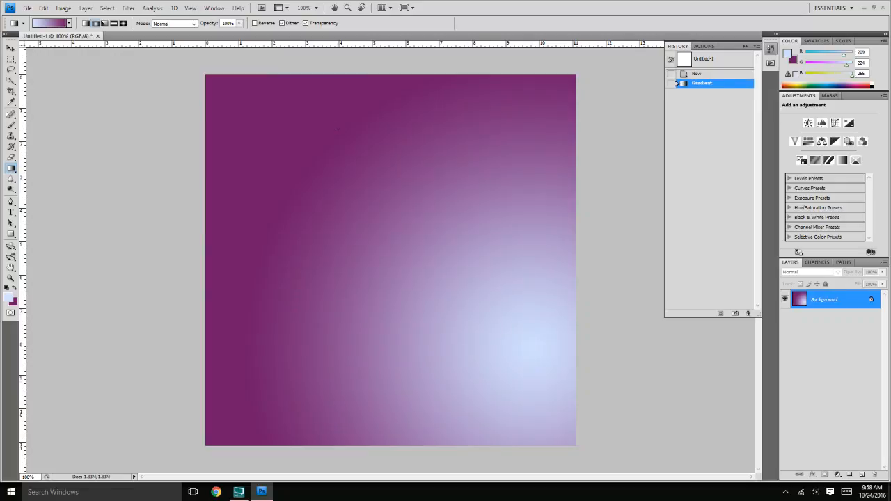
key("ctrl+z")
Try a nearly full-canvas radial gradient and a short one from the canvas's upper-left corner, undoing both
left_click_drag(208, 79, 549, 403)
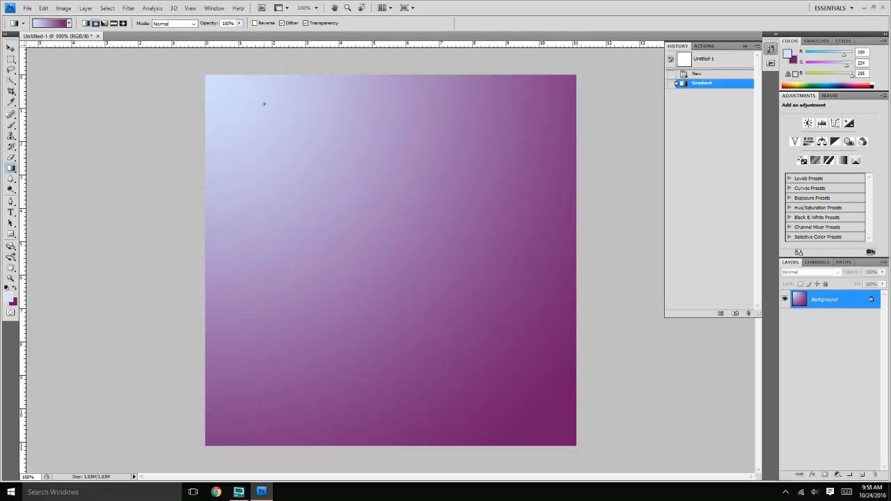
key("ctrl+z")
left_click_drag(223, 88, 274, 131)
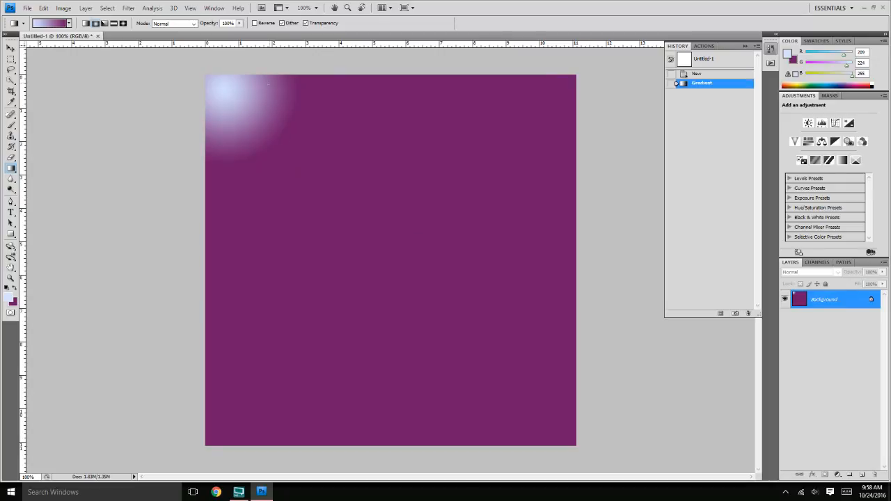
key("ctrl+z")
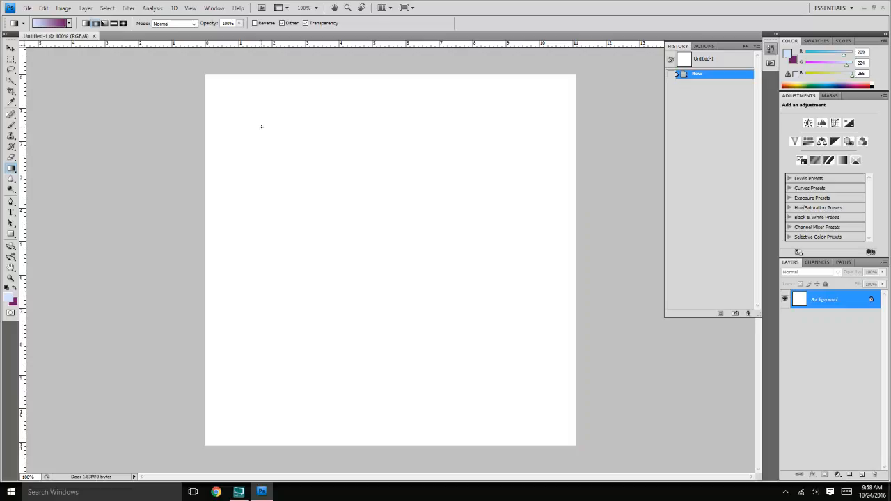
Switch to Angle Gradient and try long and short angle gradients around the middle of the canvas, using undo between attempts
left_click(104, 24)
mouse_move(269, 138)
left_mouse_down()
mouse_move(437, 303)
mouse_move(426, 202)
left_mouse_up()
key("ctrl+z")
key("ctrl+z")
mouse_move(354, 202)
left_mouse_down()
mouse_move(411, 282)
mouse_move(400, 206)
left_mouse_up()
key("ctrl+z")
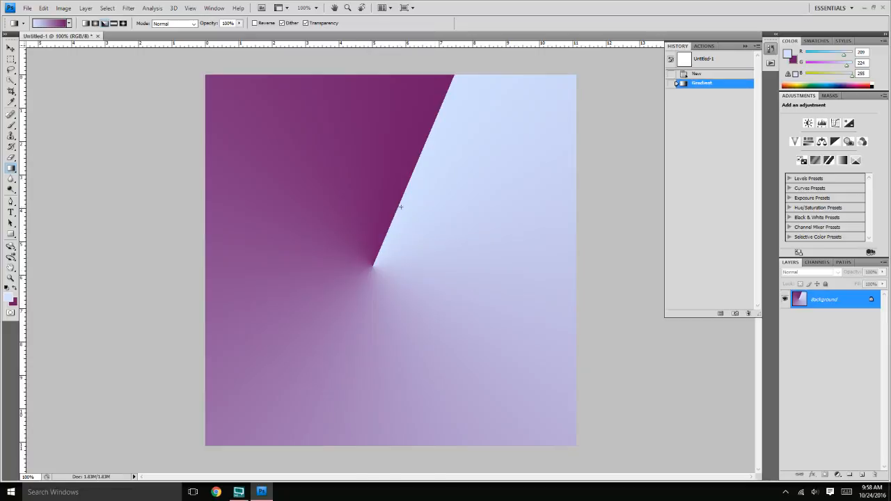
Draw a series of angle gradients over one another, varying the start point and direction across the Background layer
left_click_drag(515, 245, 448, 208)
left_click_drag(436, 155, 418, 244)
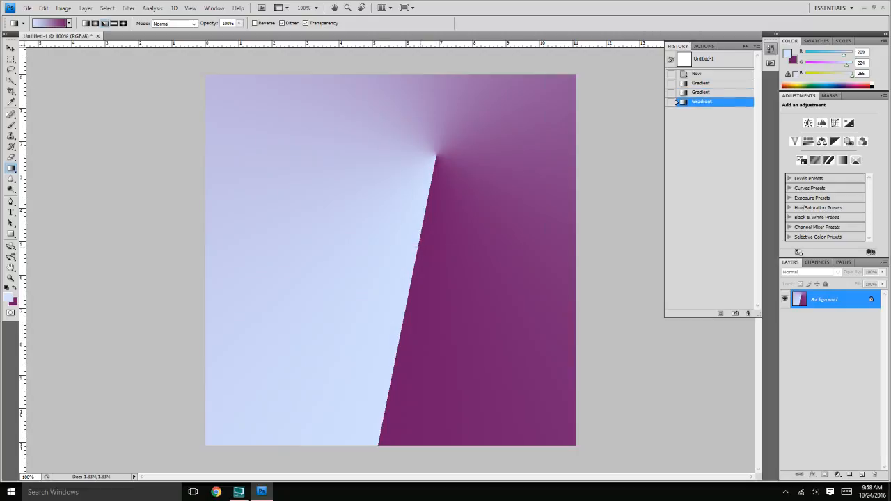
left_click_drag(362, 265, 393, 213)
mouse_move(354, 193)
left_mouse_down()
mouse_move(473, 276)
mouse_move(545, 352)
left_mouse_up()
left_click_drag(476, 168, 373, 311)
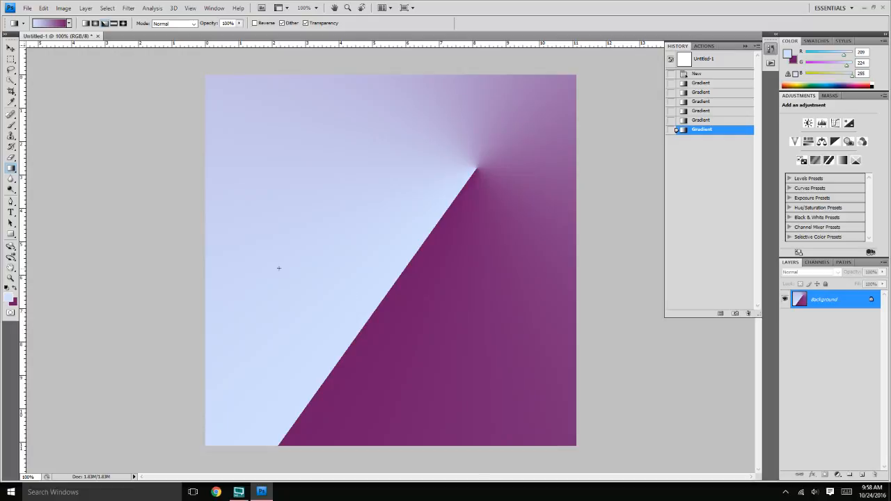
left_click_drag(299, 255, 440, 180)
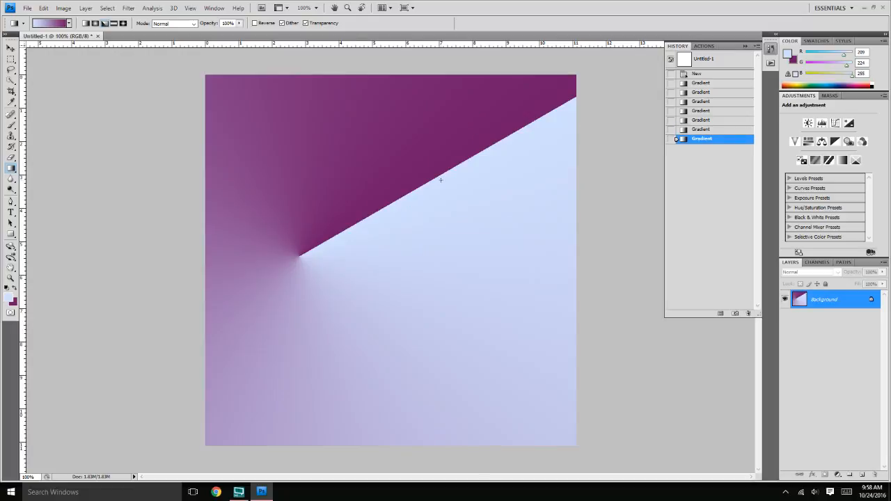
Switch to Reflected Gradient and draw narrow and wide diagonal bands and a nearly horizontal band over the canvas
left_click(113, 23)
left_click_drag(334, 208, 393, 244)
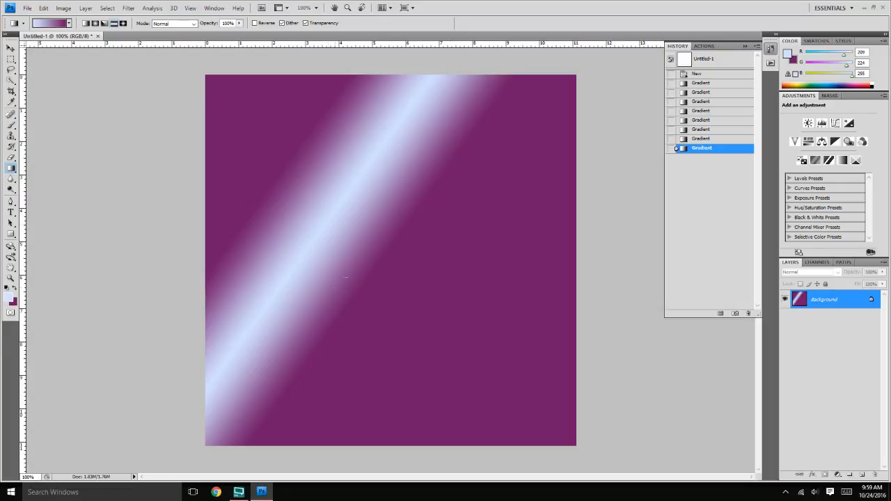
left_click_drag(311, 182, 490, 326)
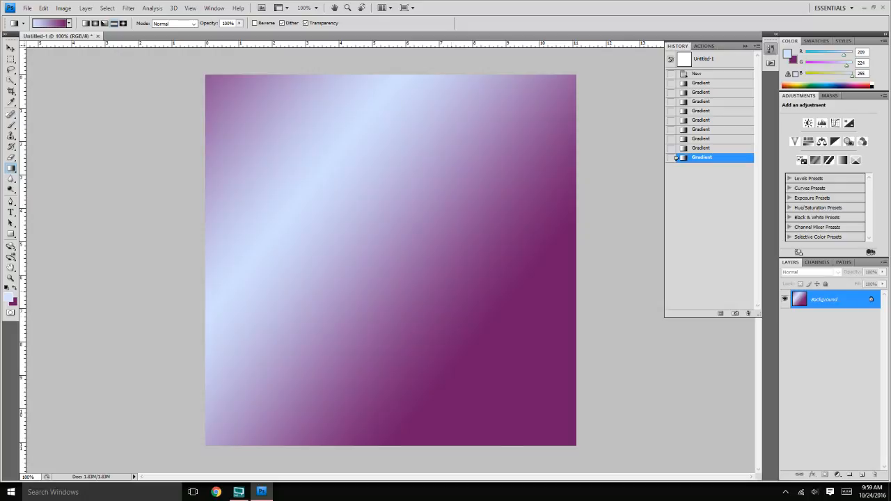
left_click_drag(367, 225, 401, 255)
left_click_drag(351, 202, 451, 288)
left_click_drag(405, 308, 405, 307)
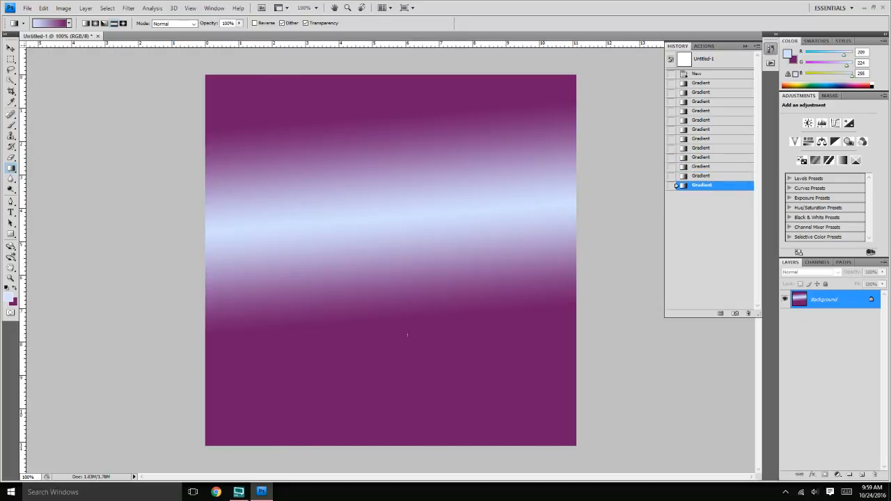
Draw more reflected gradients between the lower-left and upper-right areas of the canvas, alternating the direction
left_click_drag(368, 258, 336, 292)
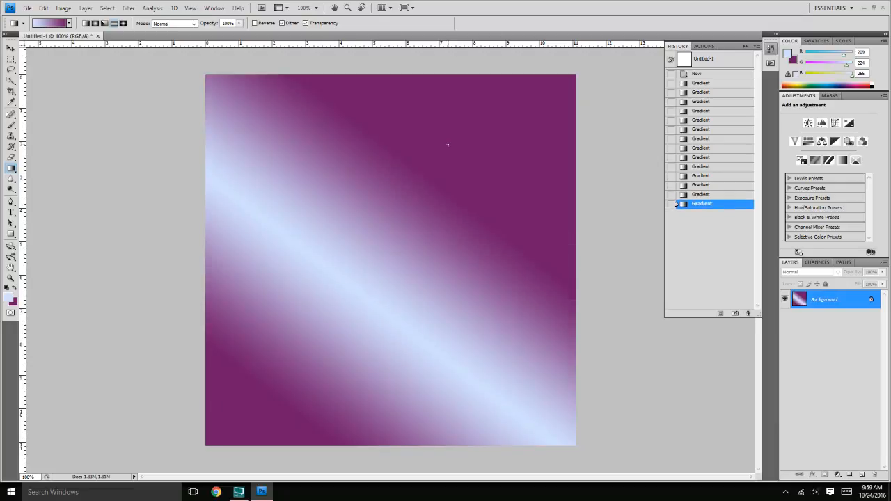
left_click_drag(497, 141, 365, 245)
left_click_drag(325, 298, 496, 174)
left_click_drag(400, 224, 465, 192)
left_click_drag(506, 160, 348, 267)
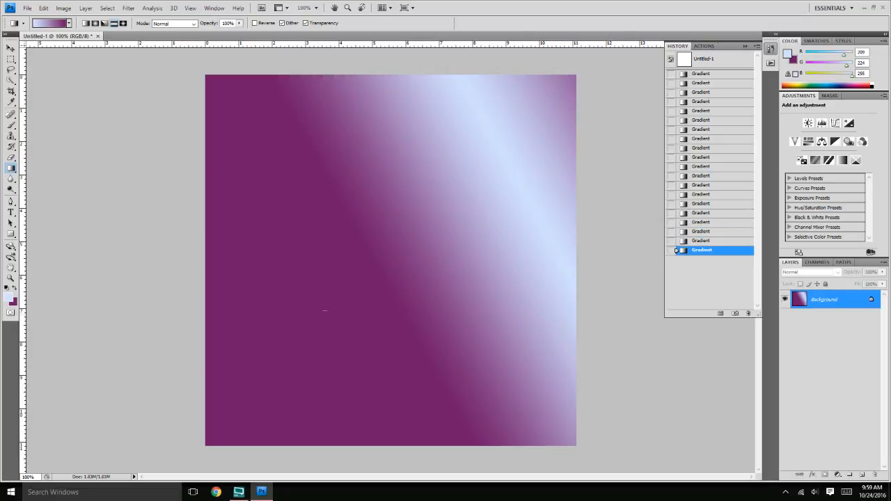
left_click_drag(325, 311, 417, 239)
left_click_drag(462, 180, 416, 243)
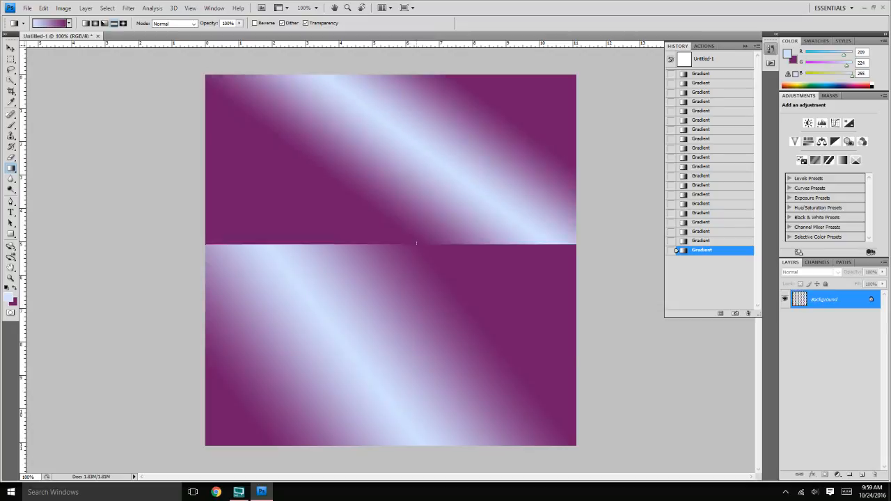
Draw reflected gradients at steep and diagonal angles, comparing long ones that give wide bands with very short ones that give thin stripes
left_click_drag(368, 317, 378, 242)
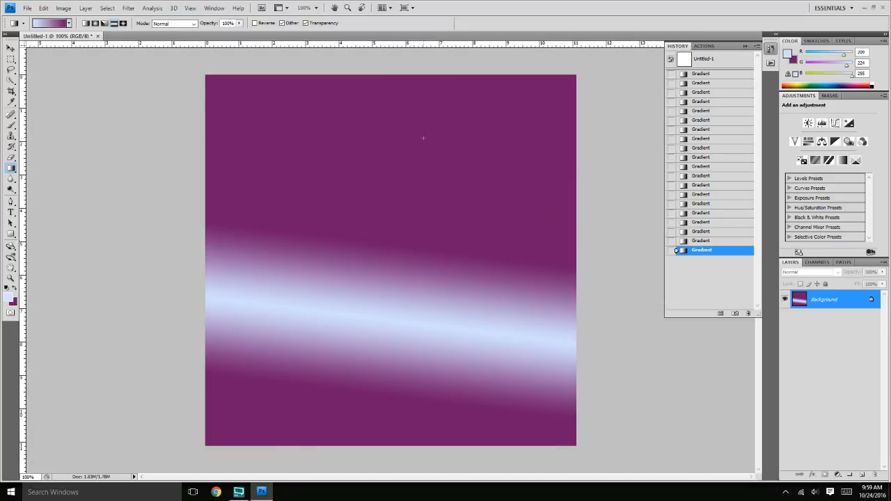
left_click_drag(426, 174, 423, 272)
left_click_drag(460, 314, 348, 219)
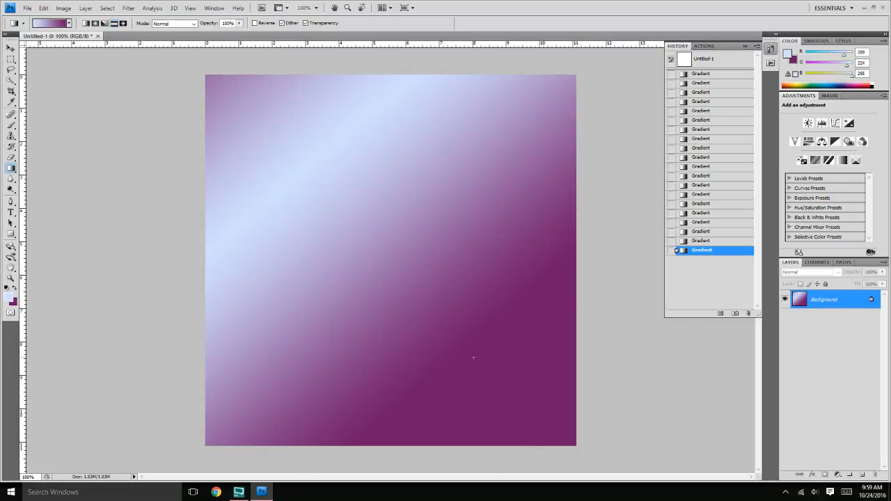
left_click_drag(443, 312, 419, 254)
left_click_drag(396, 209, 405, 224)
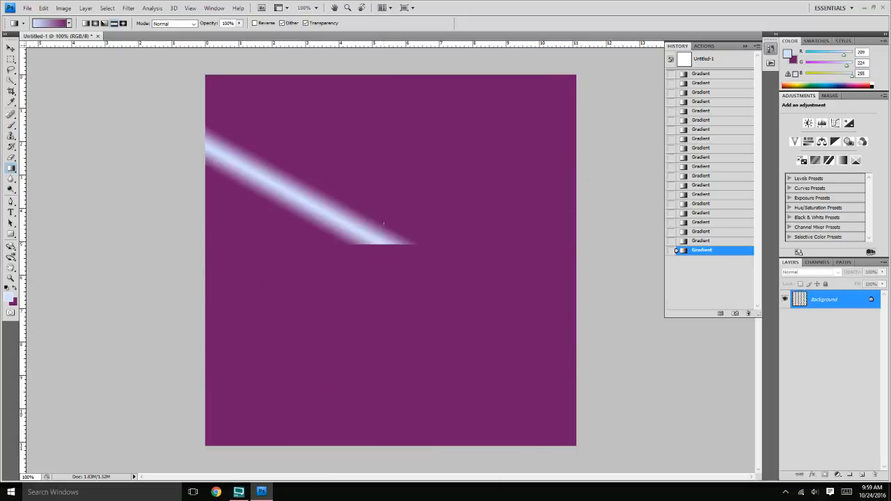
left_click_drag(457, 180, 375, 265)
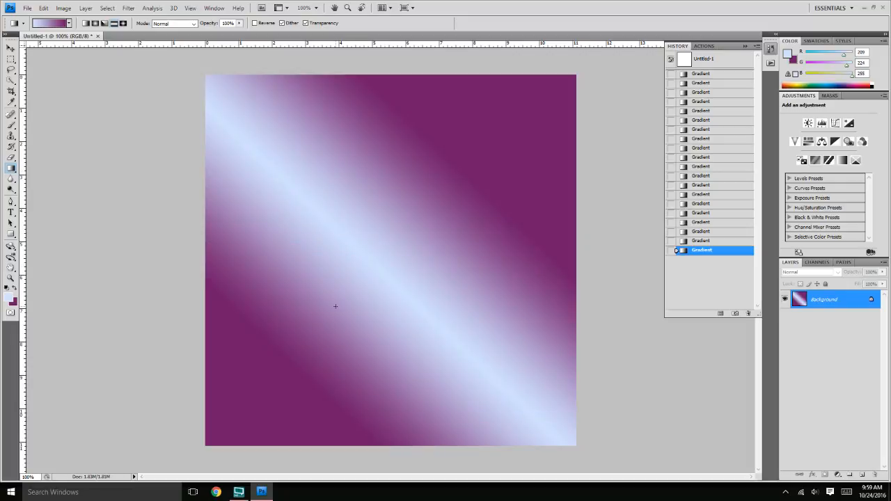
left_click_drag(335, 306, 529, 110)
left_click_drag(471, 198, 456, 210)
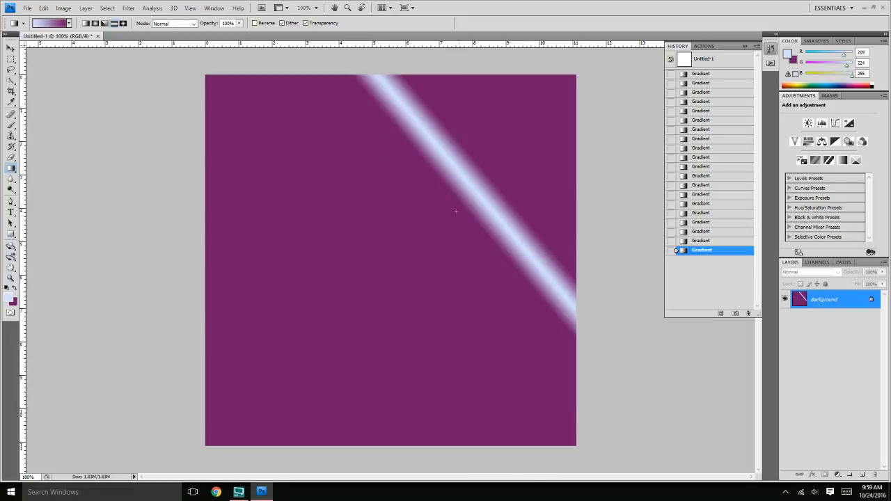
Switch to Diamond Gradient and draw diamond gradients vertically and diagonally from several points on the canvas
left_click(123, 23)
left_click_drag(389, 163, 387, 332)
left_click_drag(376, 387, 387, 271)
left_click_drag(332, 282, 382, 120)
left_click_drag(388, 342, 389, 342)
left_click_drag(268, 358, 445, 201)
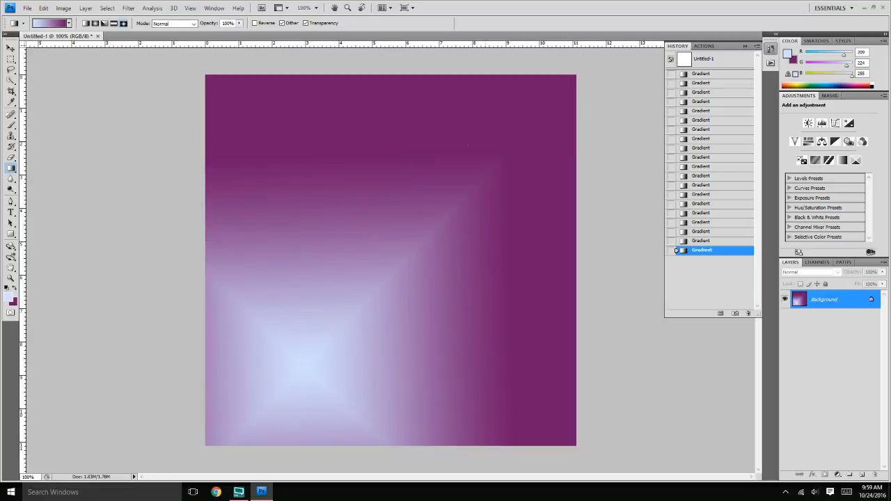
Draw further diamond gradients with varied centres, lengths and rotations, finishing with one centred near the canvas's upper-right corner
left_click_drag(361, 135, 456, 303)
left_click_drag(343, 377, 482, 125)
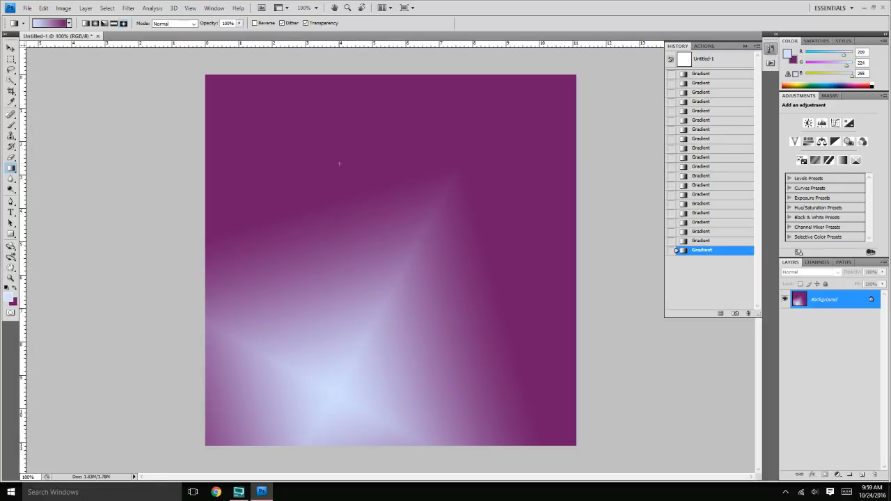
left_click_drag(339, 163, 521, 373)
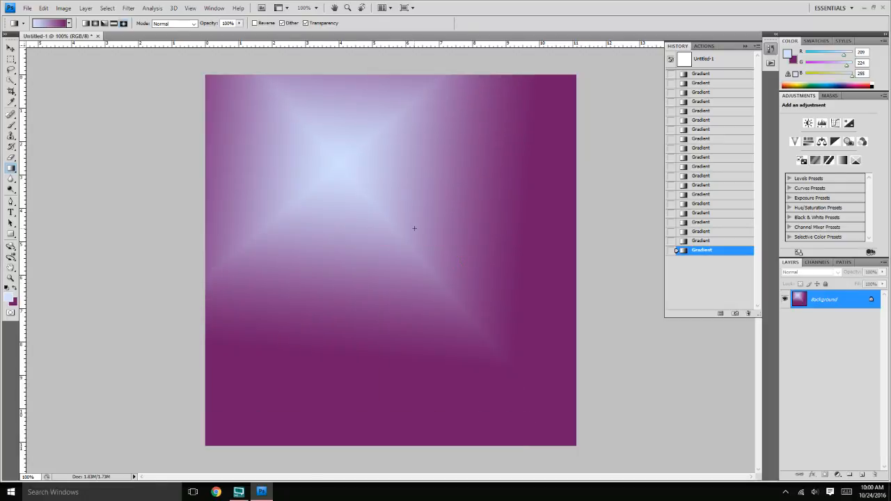
left_click_drag(398, 186, 318, 298)
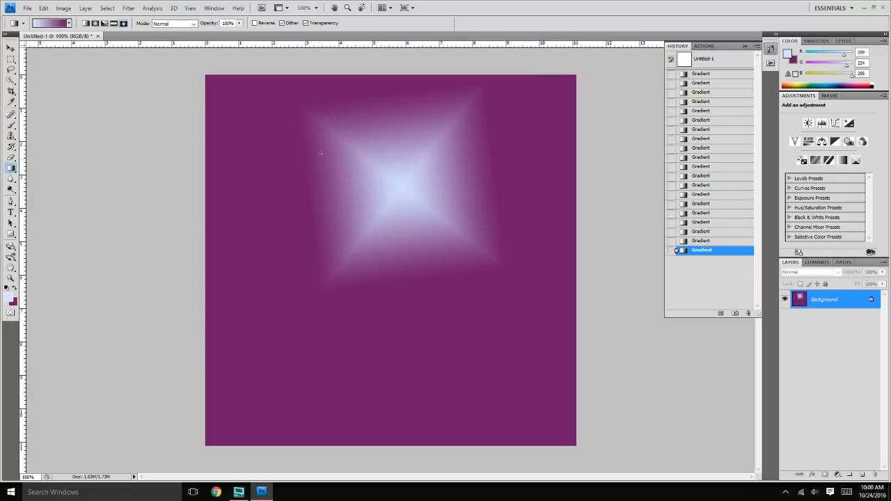
left_click_drag(363, 146, 401, 320)
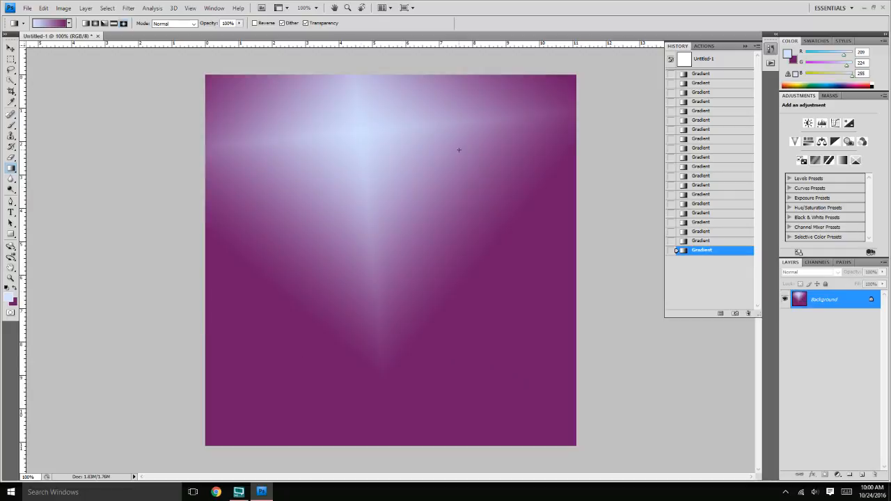
left_click_drag(505, 112, 362, 335)
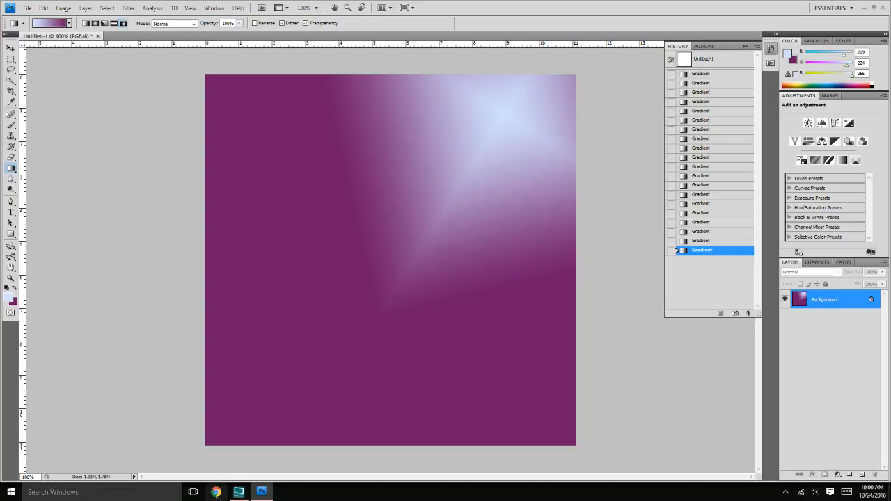
Switch to Chrome, search Google for "sci fi landscape concept art" and browse the image results
left_click(215, 492)
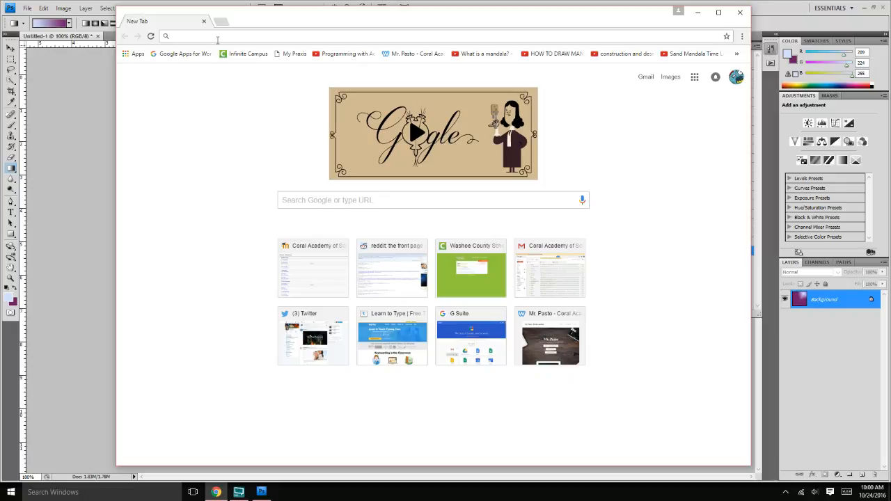
type("sci ")
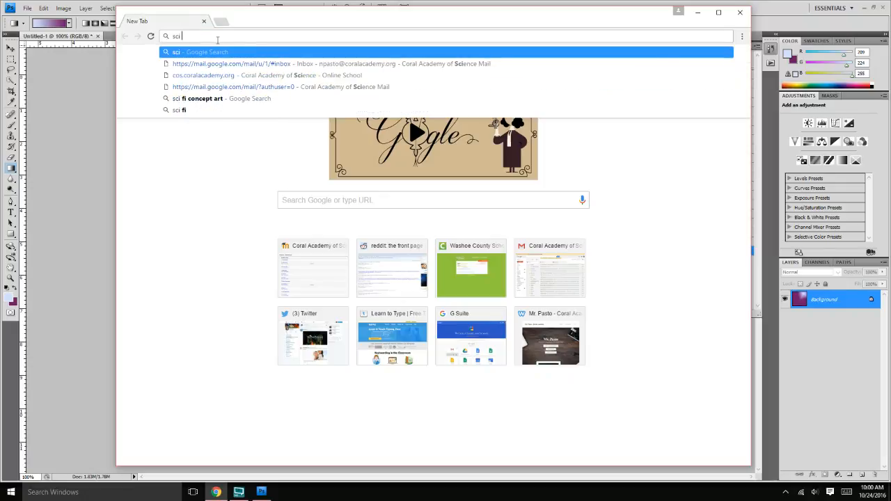
type("fi landsca")
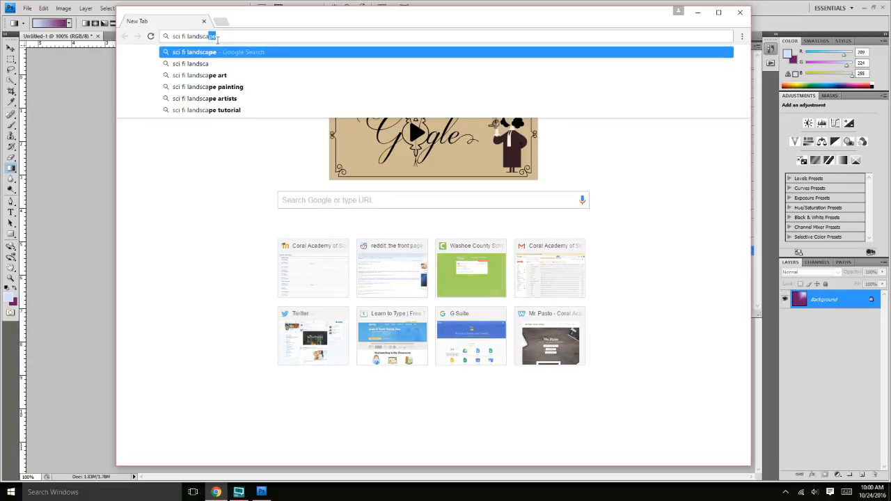
type("pe concept art")
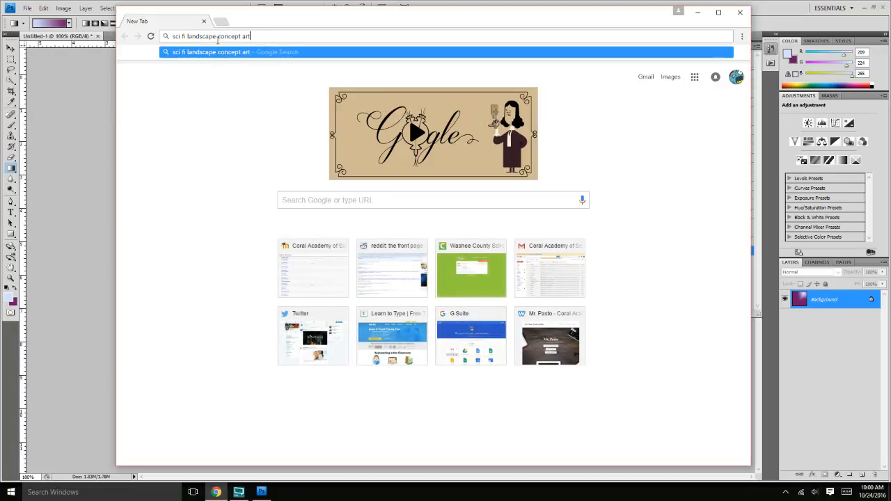
key("Return")
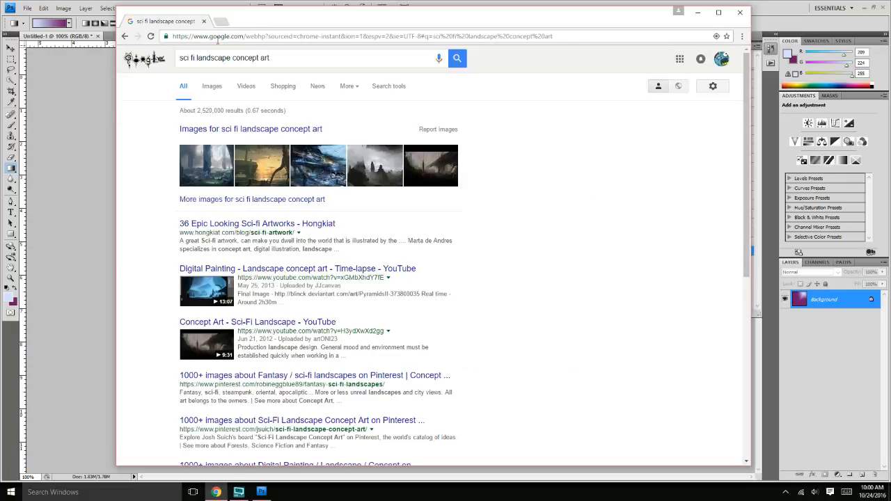
left_click(214, 89)
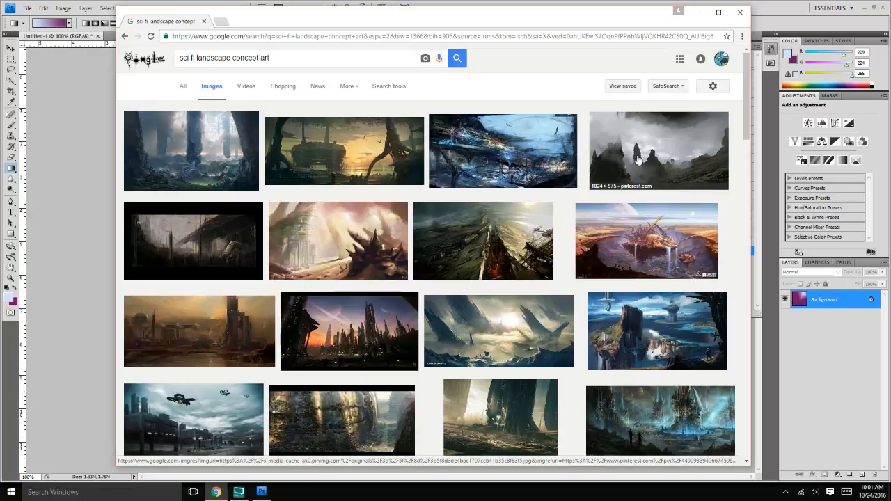
scroll(522, 229, "down", 1)
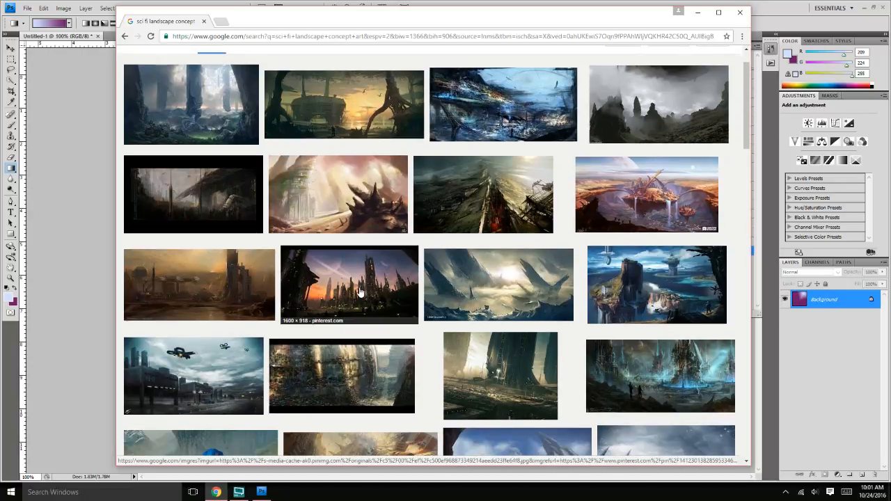
View the Venice 2700 (A.D) city picture at full size, then bring it into Photoshop as a separate document via the desktop
left_click(363, 285)
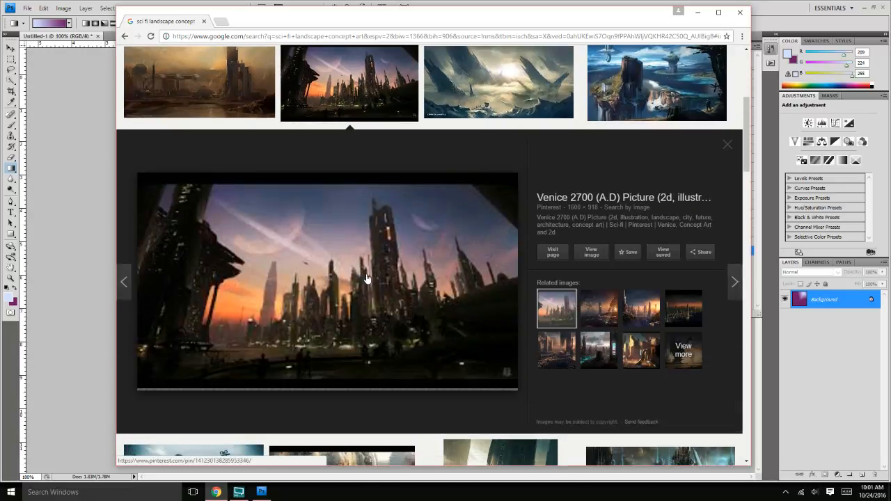
left_click(592, 252)
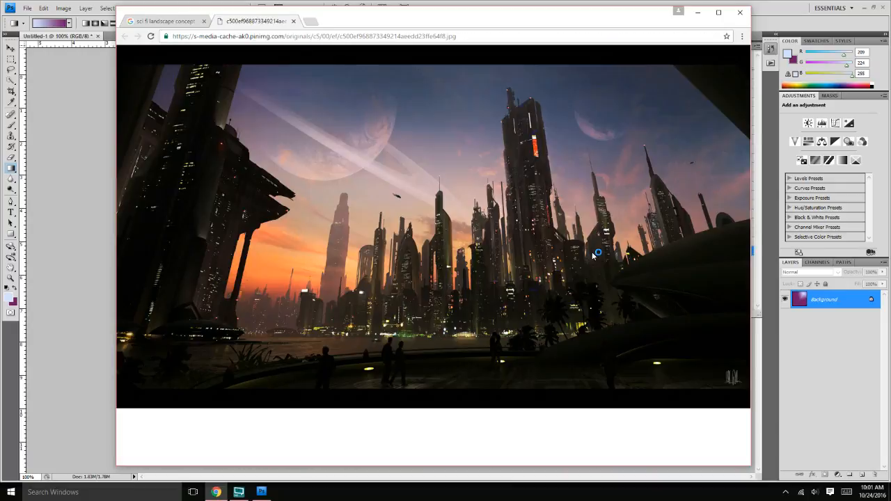
left_click(865, 9)
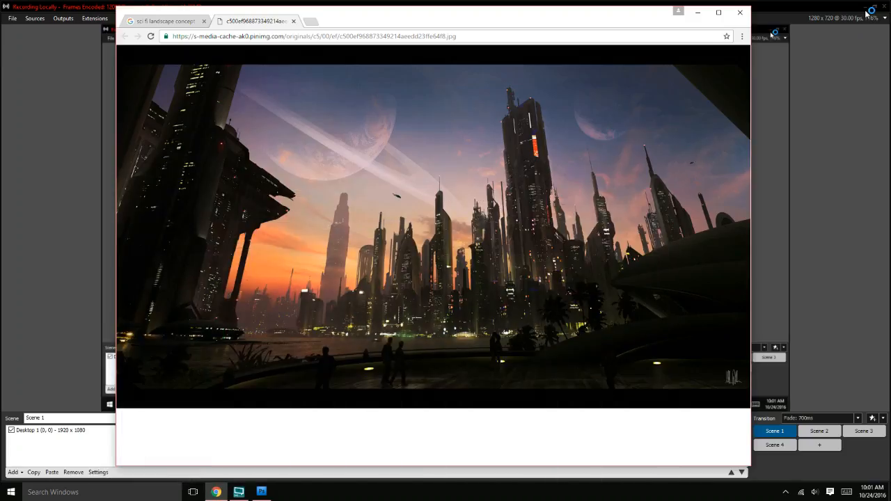
left_click(863, 5)
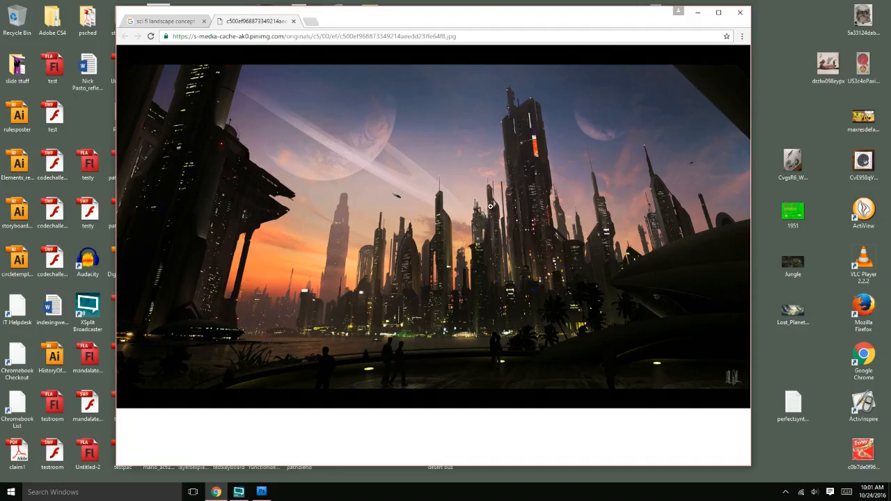
left_click_drag(489, 205, 267, 496)
left_click_drag(357, 282, 364, 248)
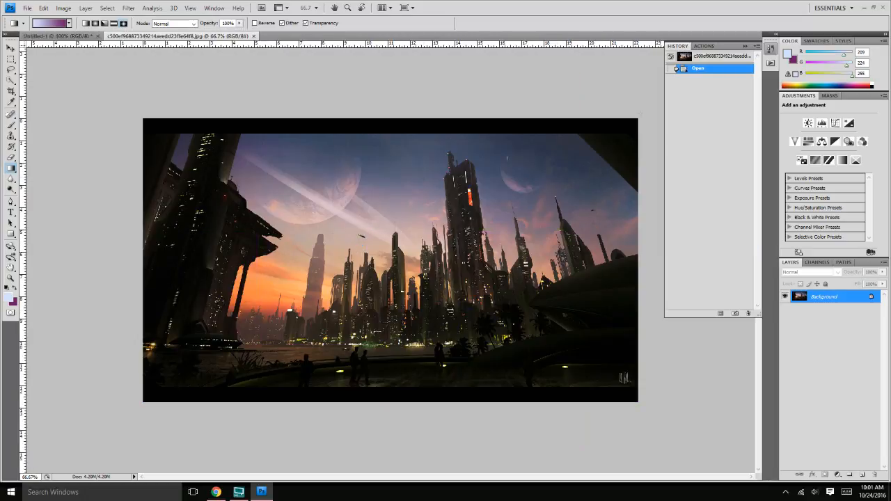
Switch back to Chrome, close the full-size city picture and search Google Images for "jungle landscape concept art"
left_click(864, 8)
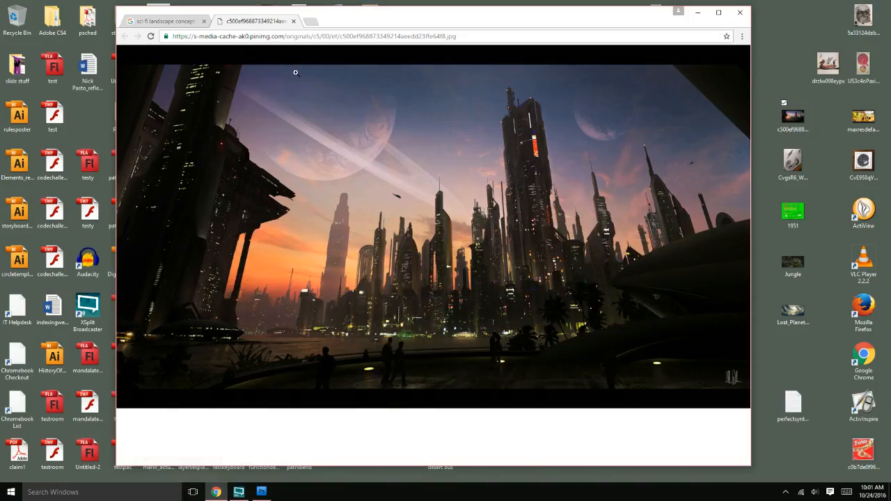
left_click(293, 21)
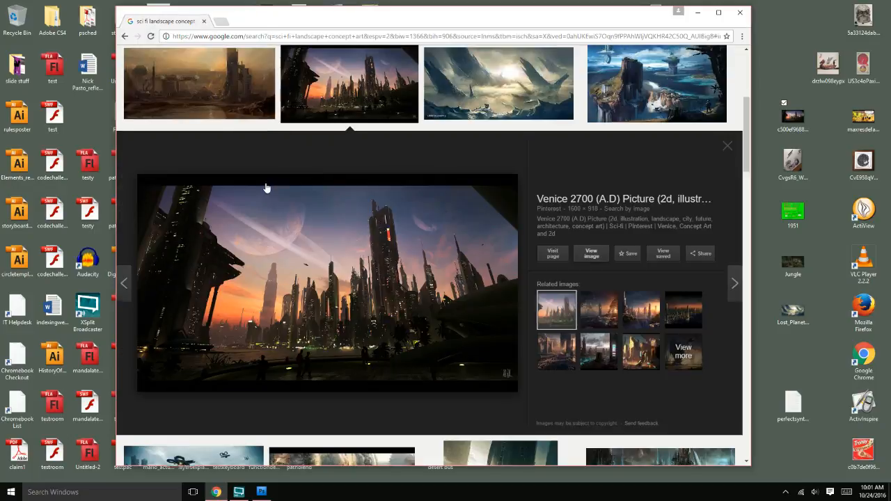
scroll(266, 187, "up", 3)
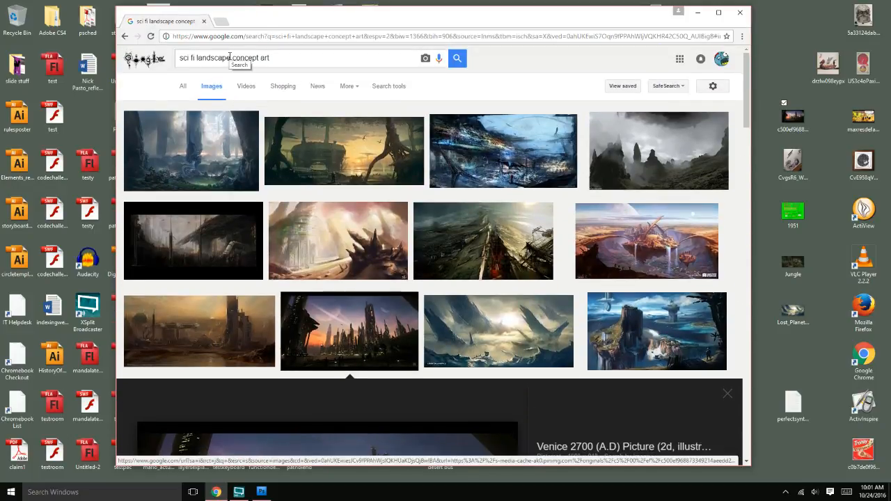
left_click_drag(197, 58, 150, 63)
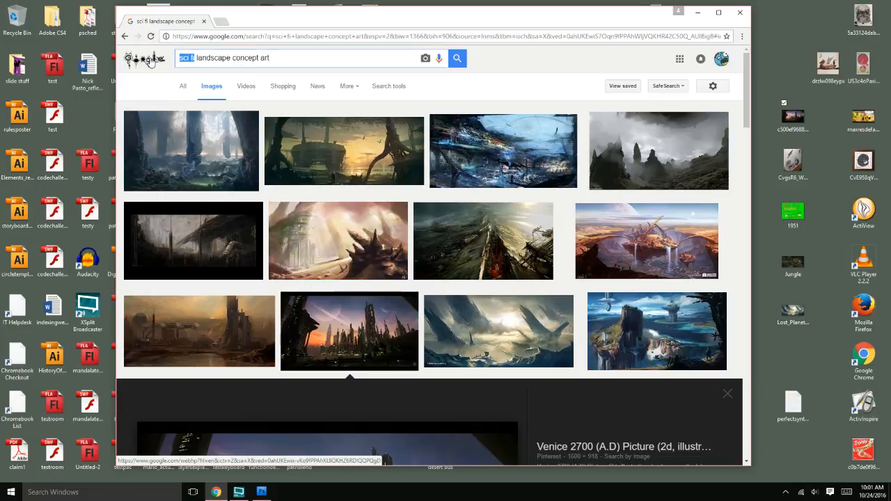
type("jungle")
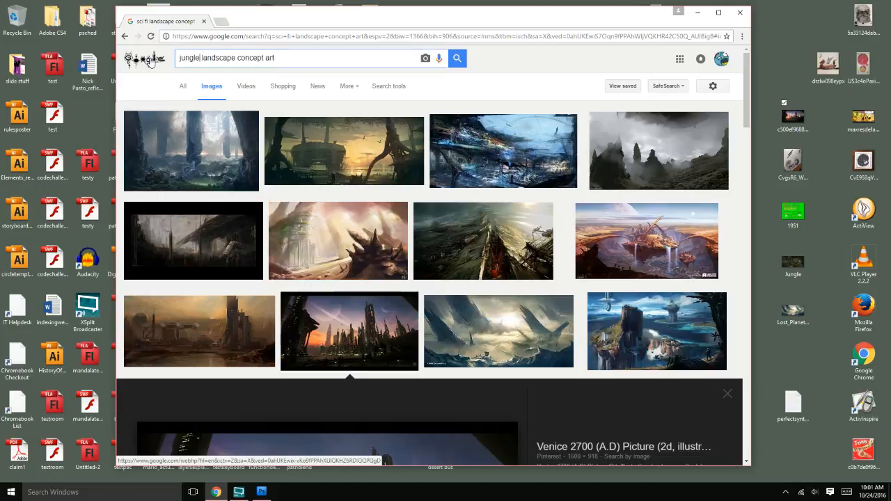
key("Return")
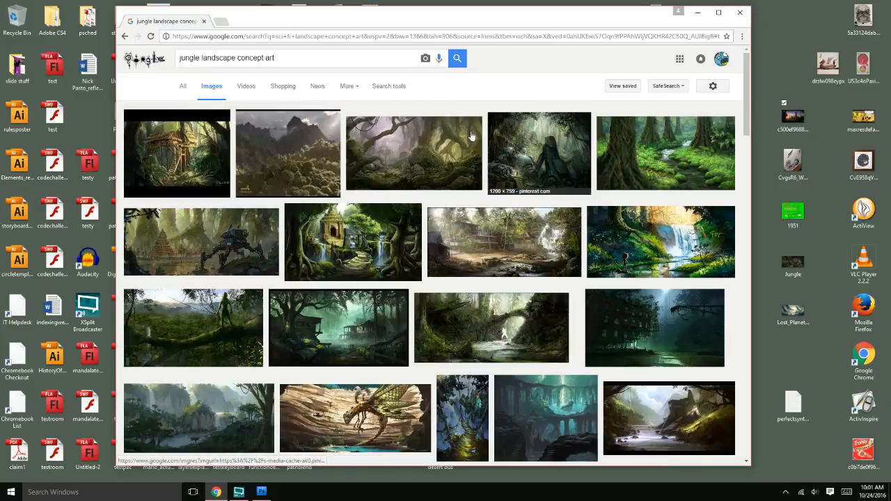
Try to open the full-size picture of the winged insect creature in front of a cliff, and return to the jungle image results
scroll(250, 177, "down", 1)
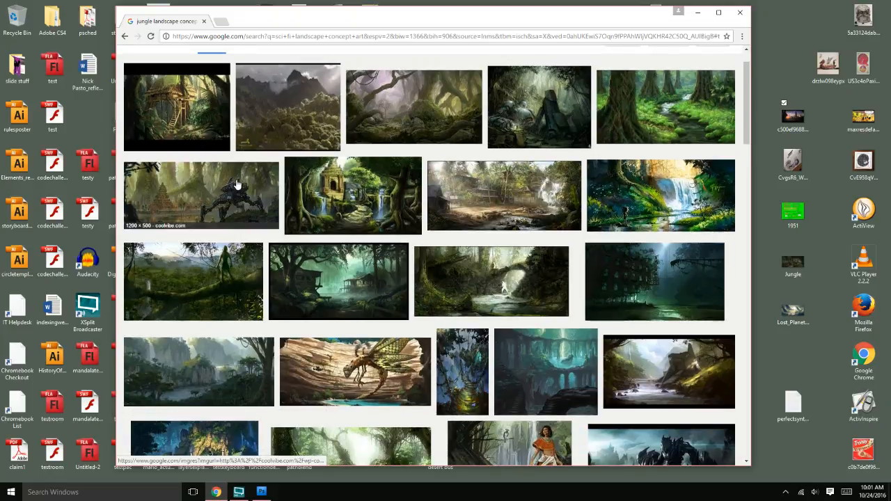
scroll(252, 186, "down", 2)
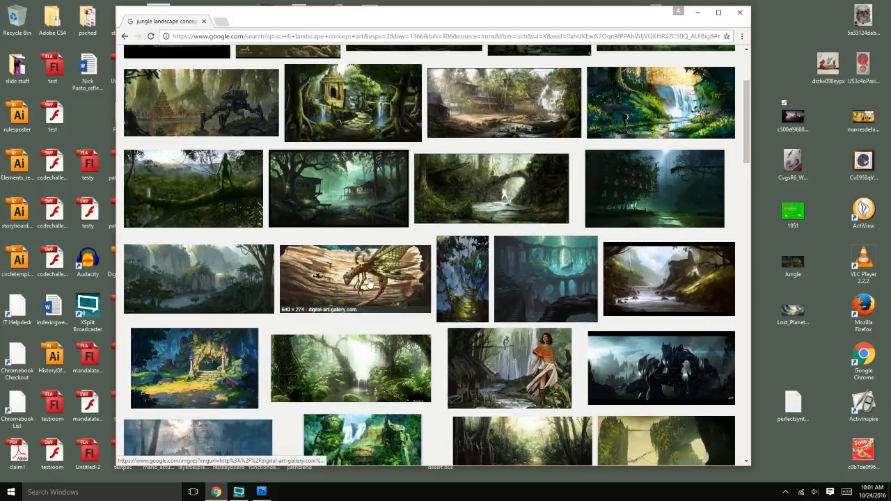
left_click(369, 282)
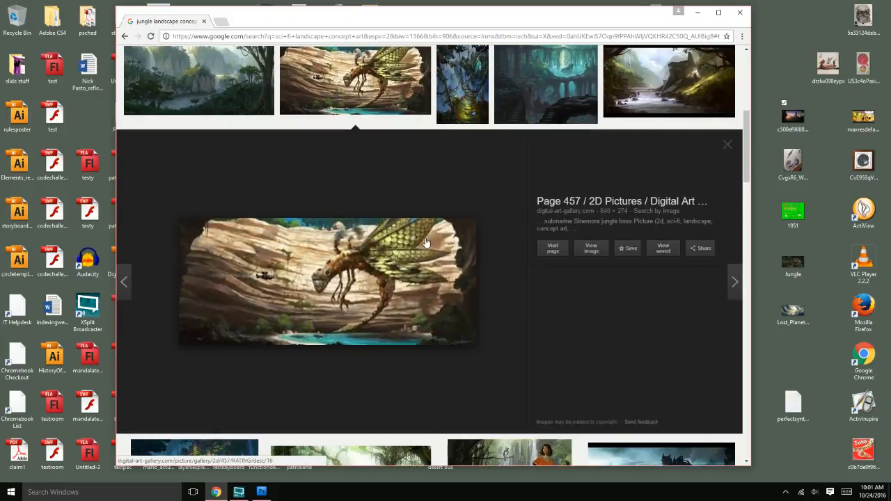
left_click(589, 251)
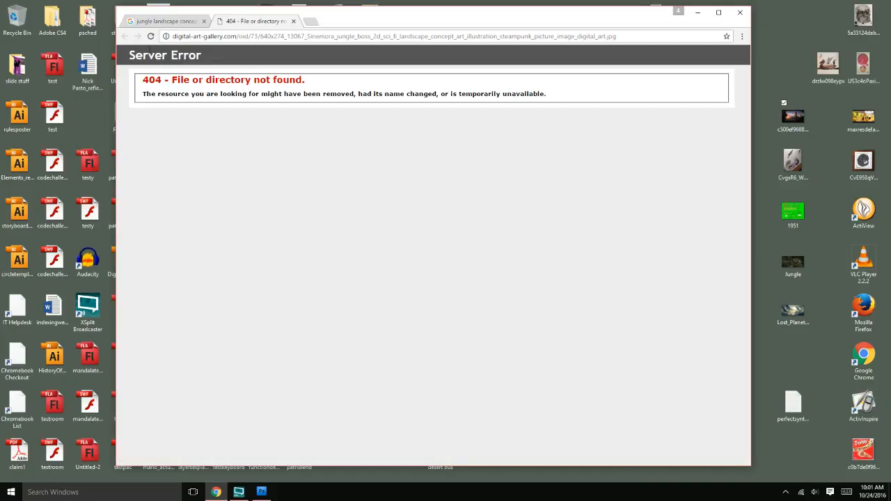
left_click(293, 21)
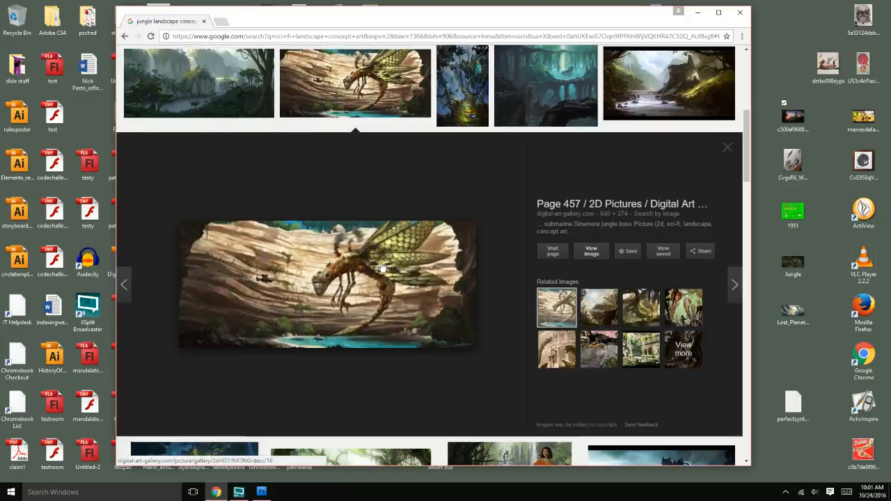
scroll(381, 269, "up", 4)
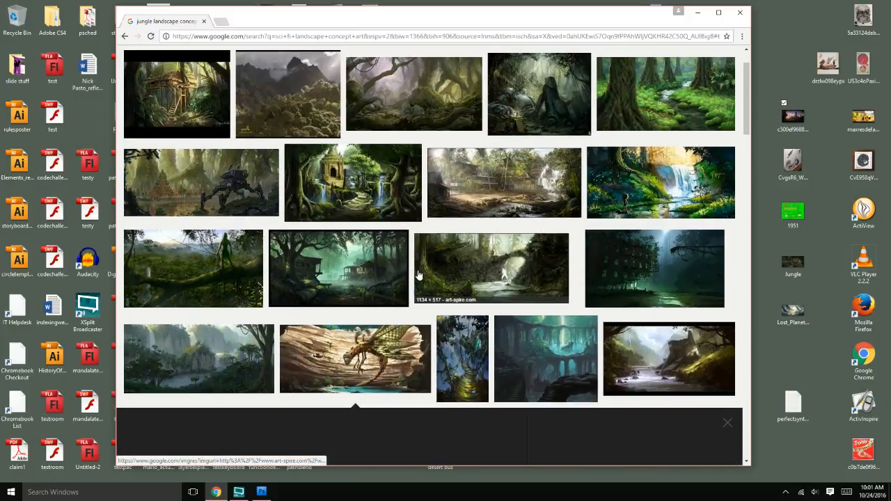
scroll(437, 278, "up", 1)
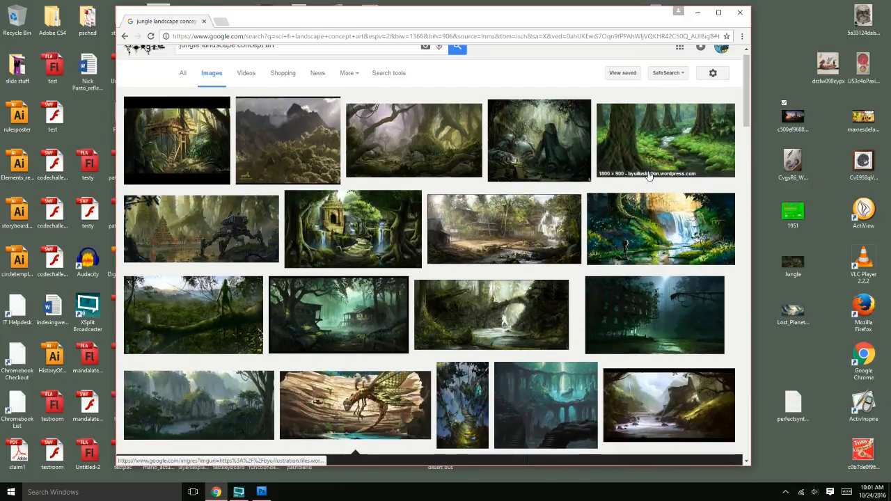
View the misty forest picture duallight4.jpg at full size and bring it into Photoshop as a separate document
left_click(416, 142)
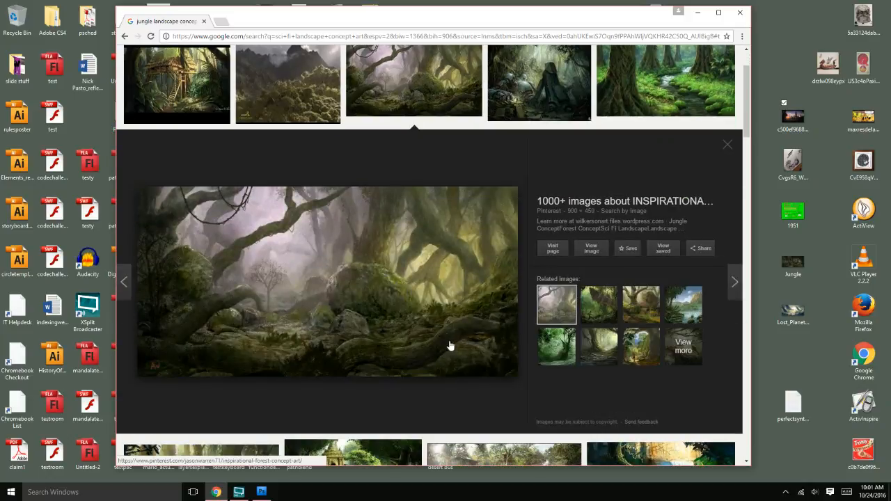
left_click(593, 248)
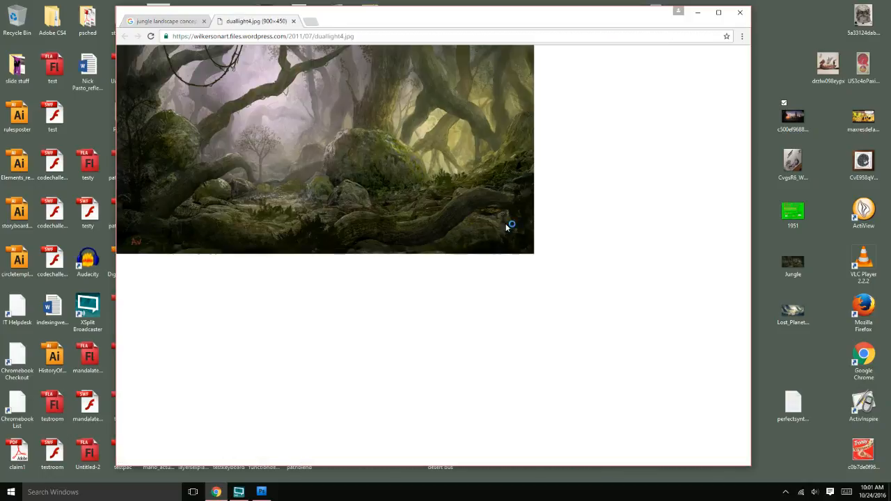
left_click_drag(352, 145, 456, 252)
left_click_drag(398, 189, 398, 190)
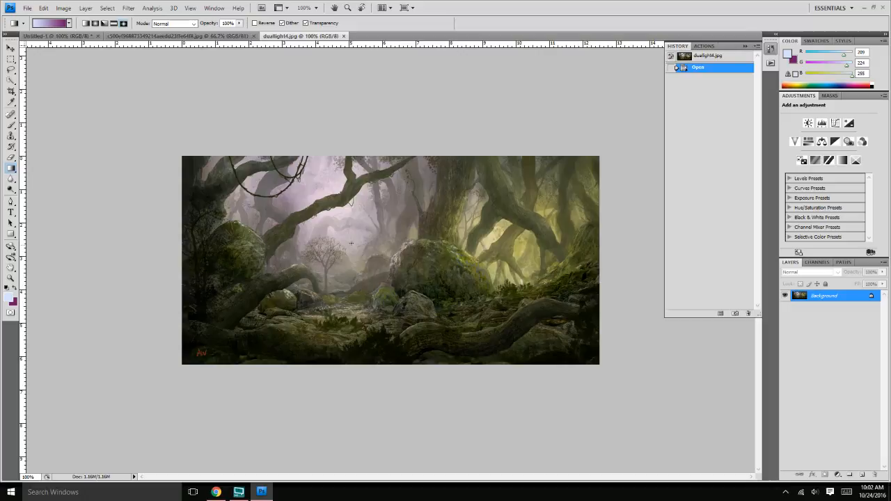
In the city picture document, select the artwork between the black bars with the Rectangular Marquee Tool and copy it
left_click(223, 36)
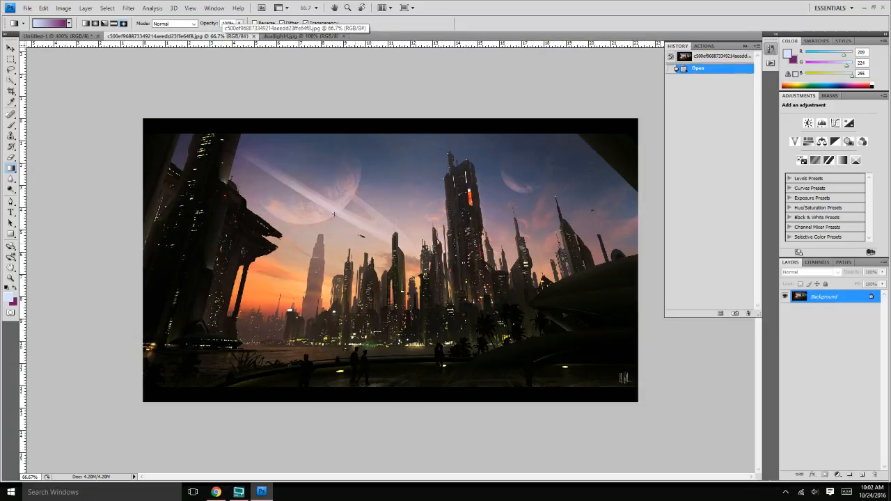
left_click(78, 37)
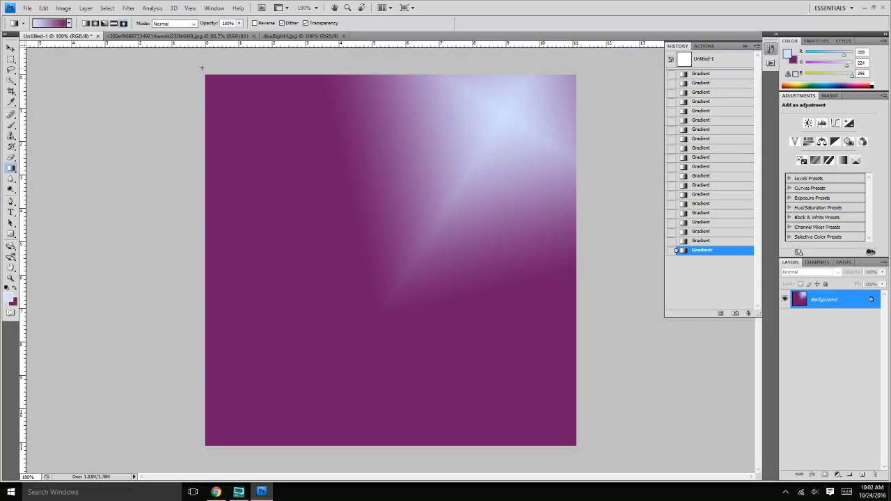
left_click(192, 36)
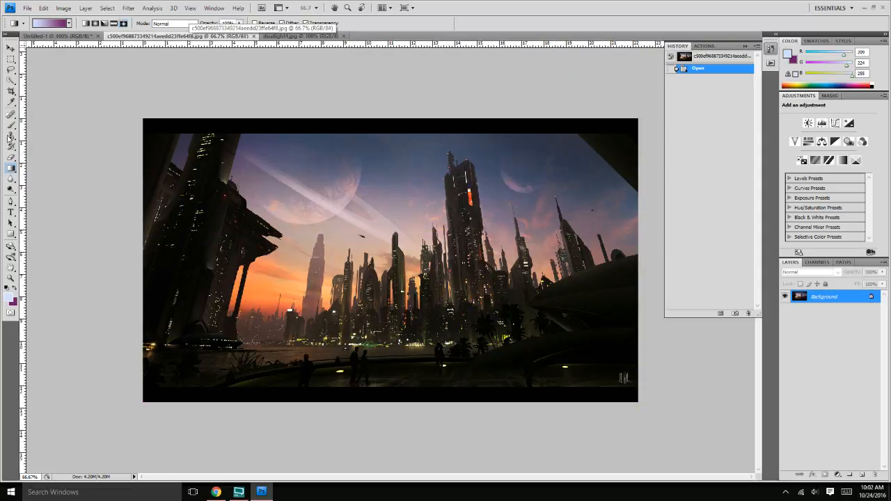
left_click(11, 59)
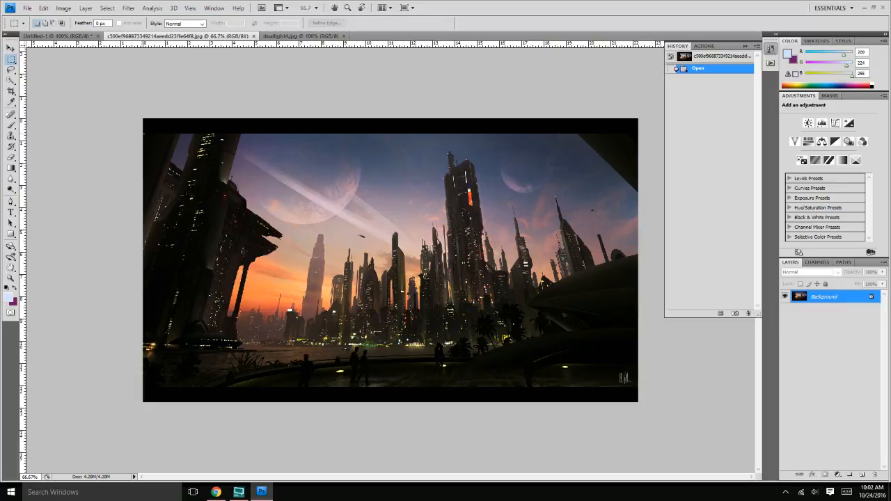
left_click_drag(383, 225, 656, 386)
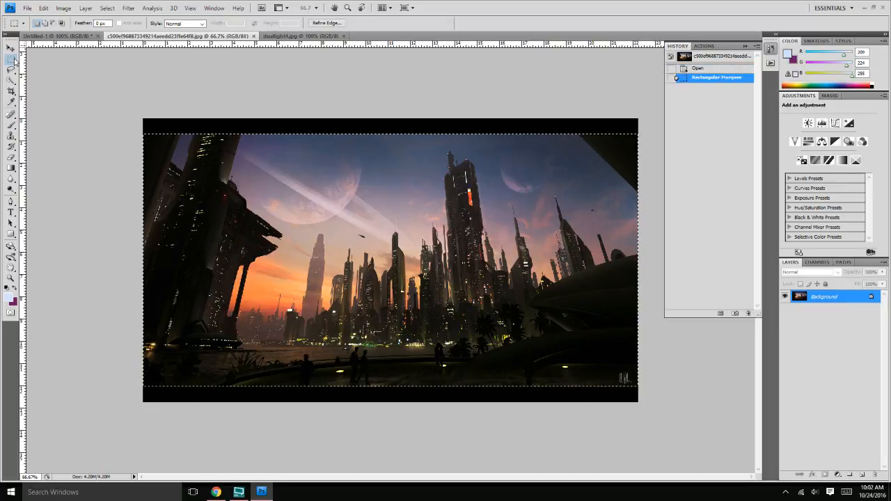
left_click_drag(14, 60, 23, 62)
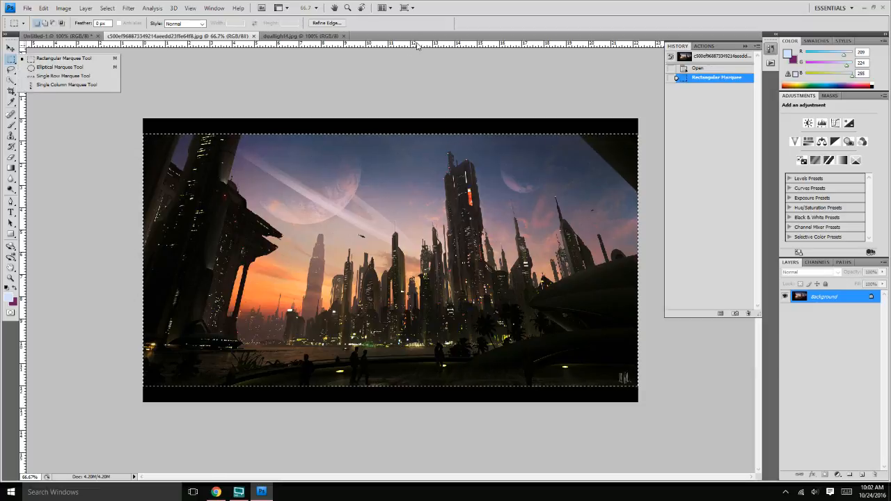
left_click(209, 39)
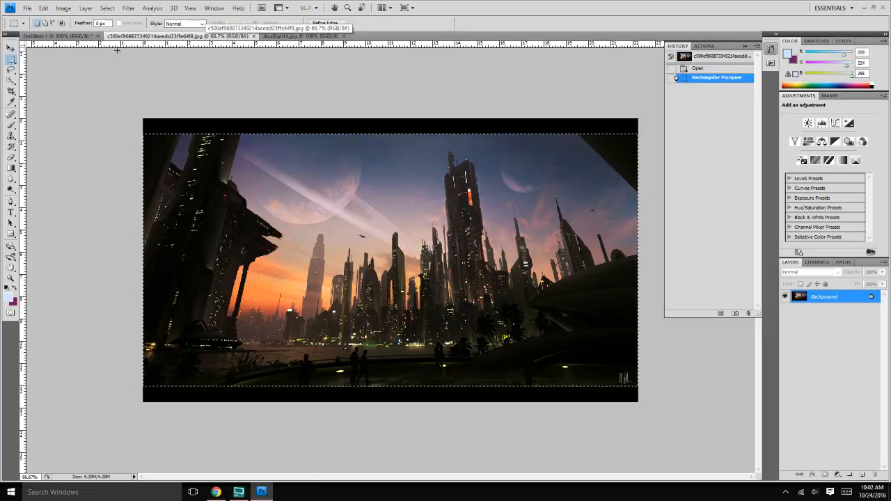
Paste the copied city artwork into Untitled-1 and move it so the dark foreground tower and ringed planet fill the canvas
left_click(70, 36)
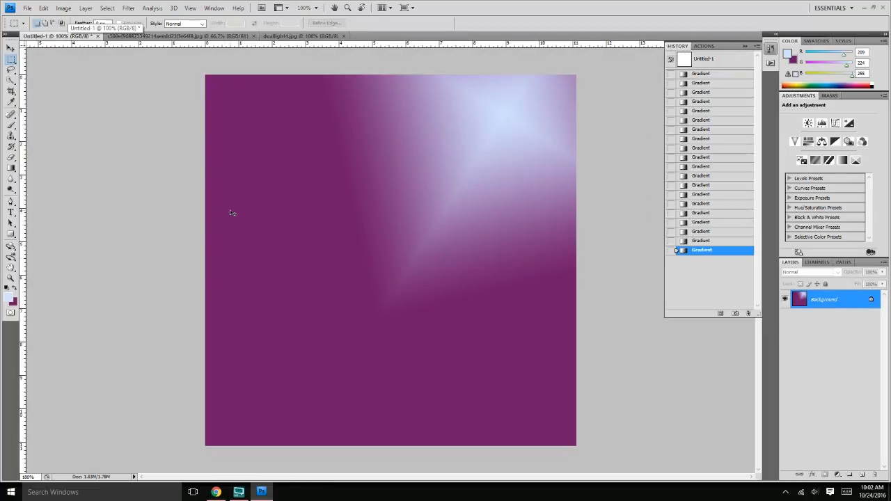
key("ctrl+v")
left_click(11, 47)
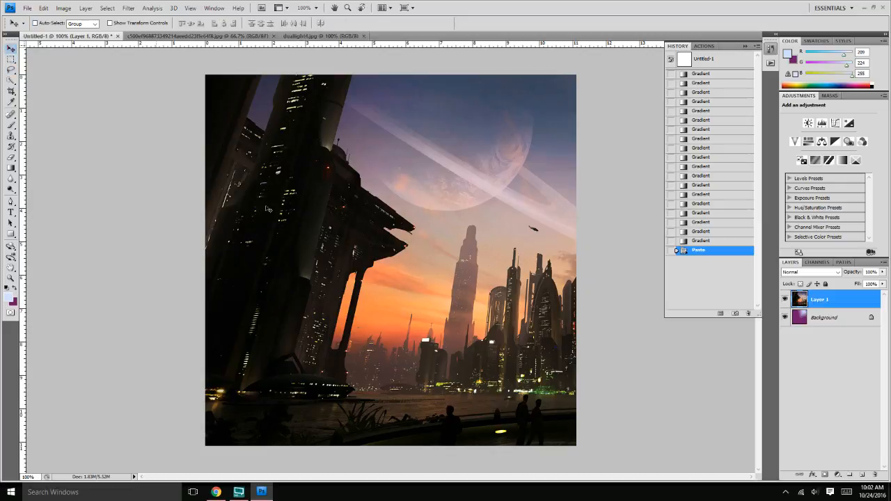
left_click_drag(479, 320, 352, 308)
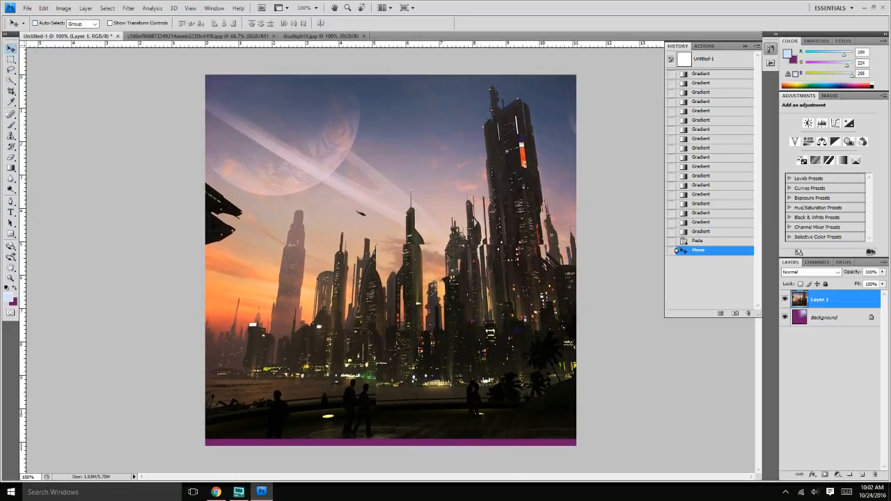
mouse_move(612, 238)
left_mouse_down()
mouse_move(465, 278)
mouse_move(386, 249)
mouse_move(486, 264)
left_mouse_up()
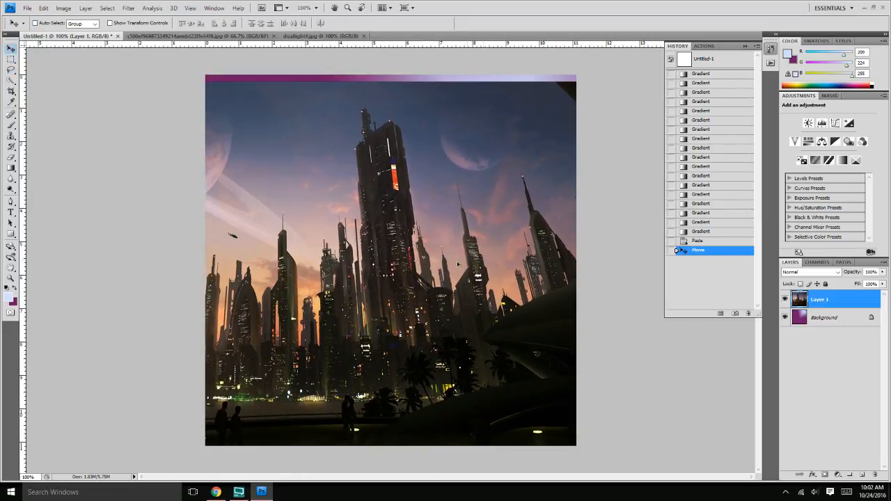
left_click_drag(318, 277, 459, 271)
left_click_drag(282, 295, 433, 292)
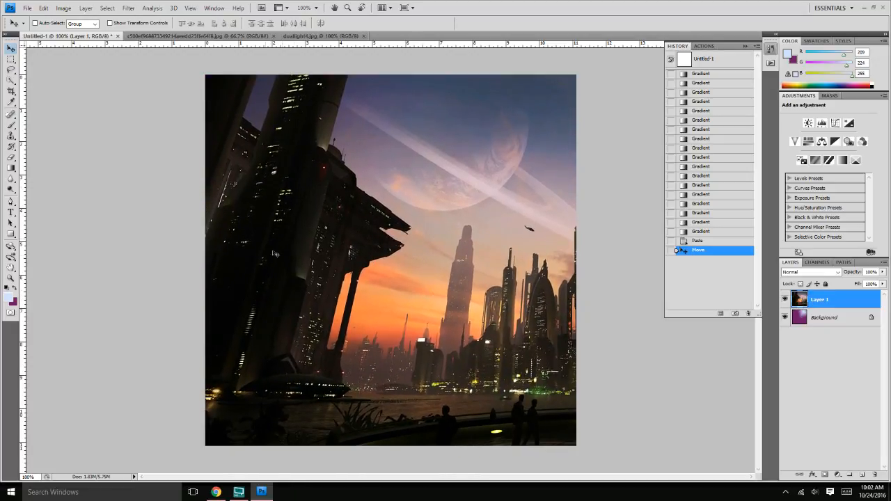
left_click_drag(374, 268, 352, 269)
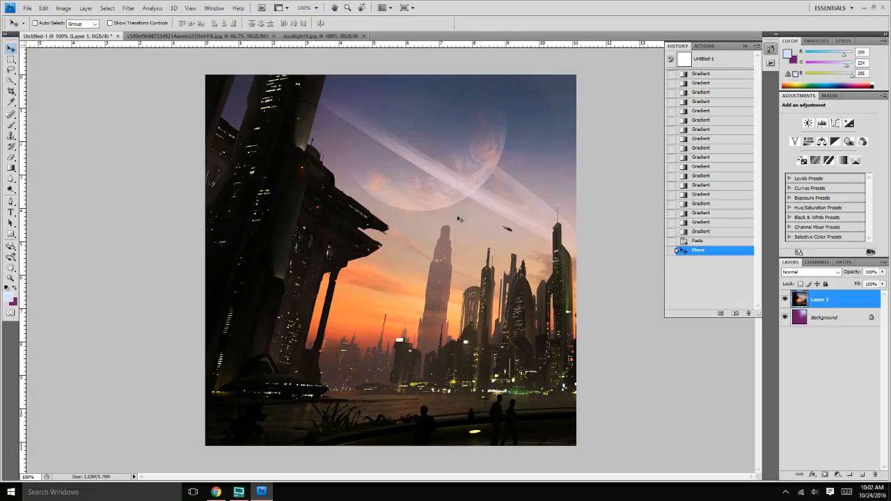
Copy the entire duallight4.jpg forest picture, paste it into Untitled-1 and move it across the middle of the city artwork
left_click(317, 37)
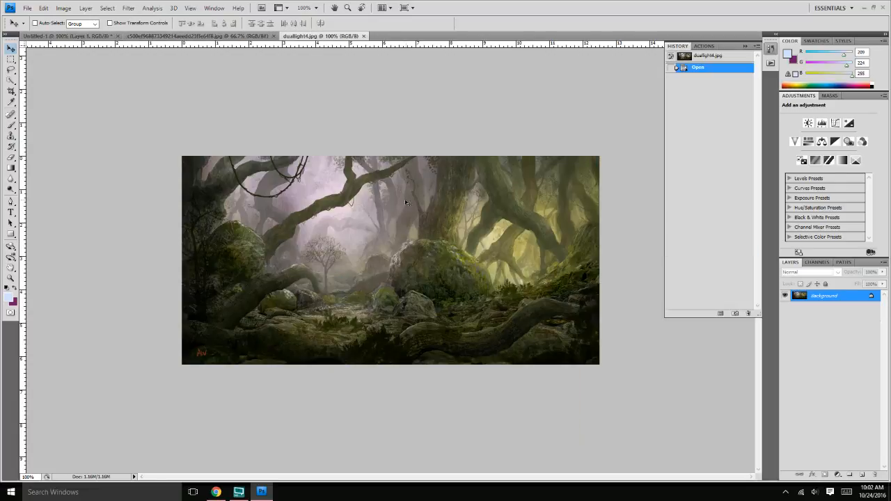
key("ctrl+a")
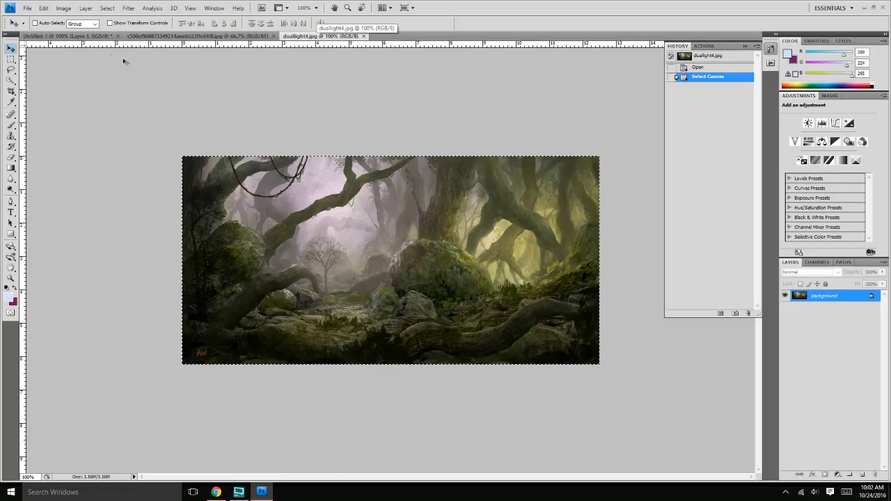
left_click(97, 37)
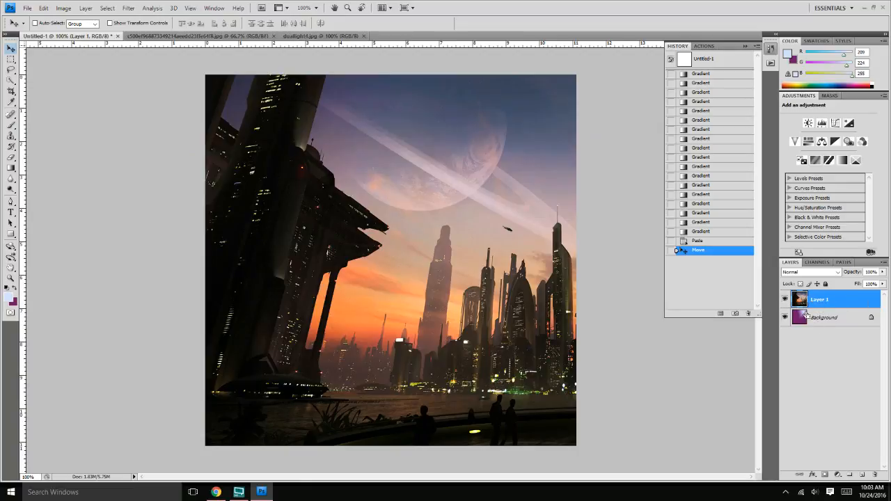
key("ctrl+v")
left_click_drag(439, 260, 379, 267)
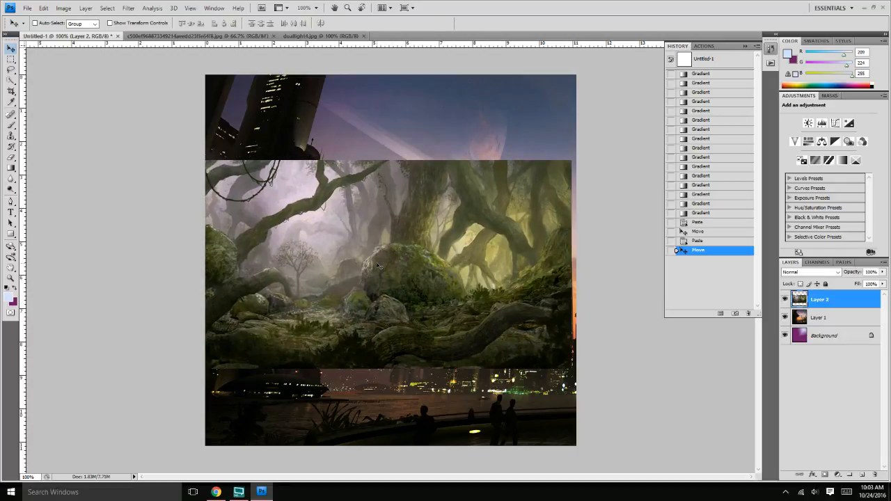
Scale the forest layer to about 181% with Free Transform and position it so that it covers the whole canvas
key("ctrl+t")
left_click_drag(571, 160, 720, 33)
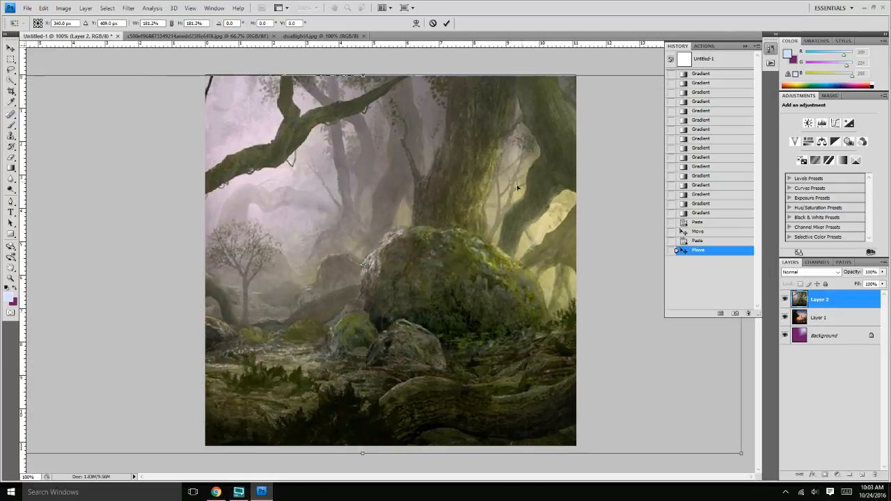
left_click_drag(517, 187, 535, 185)
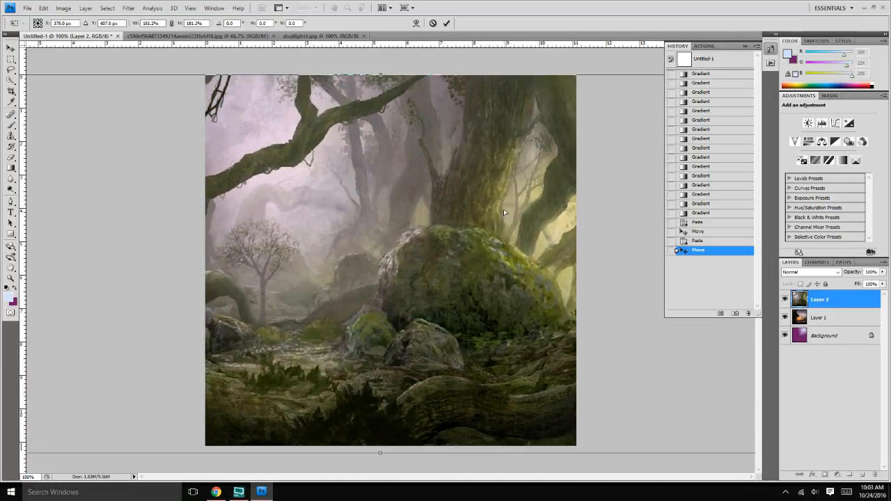
key("Right")
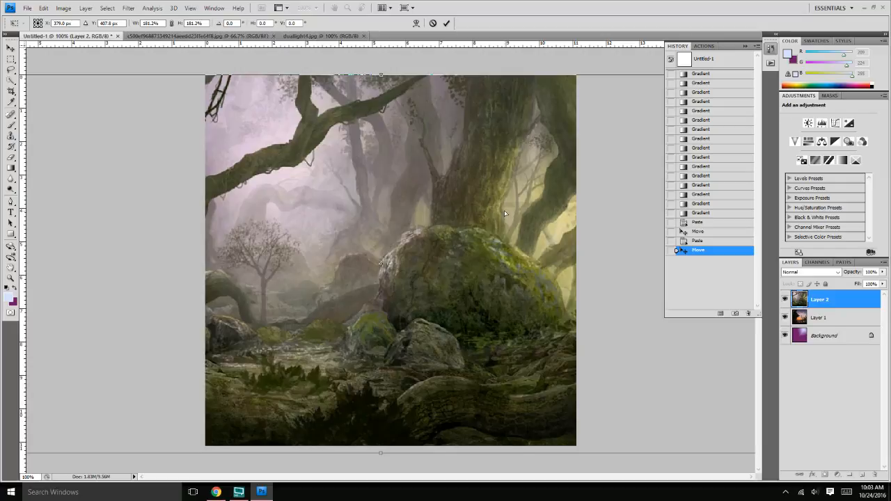
key("Return")
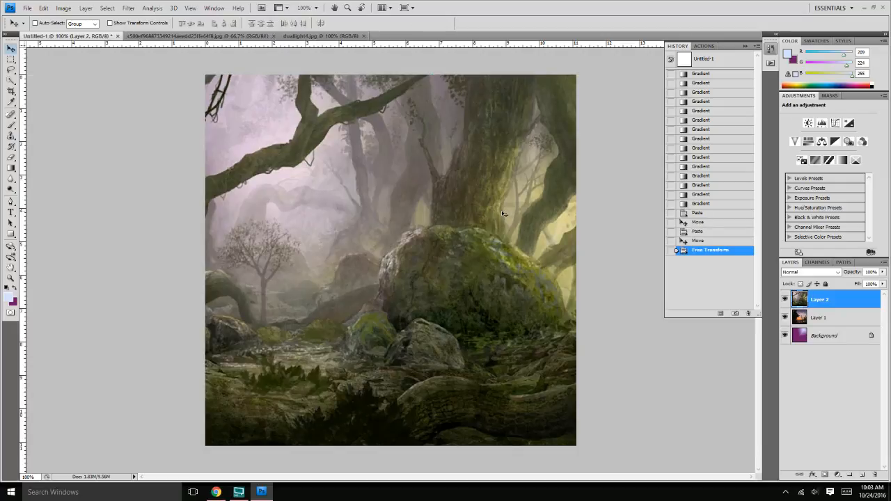
left_click_drag(325, 238, 362, 215)
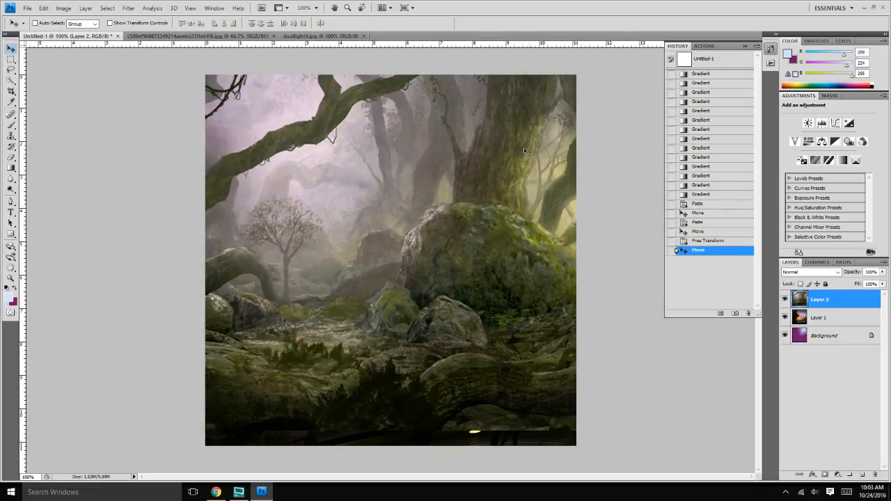
left_click_drag(476, 282, 483, 307)
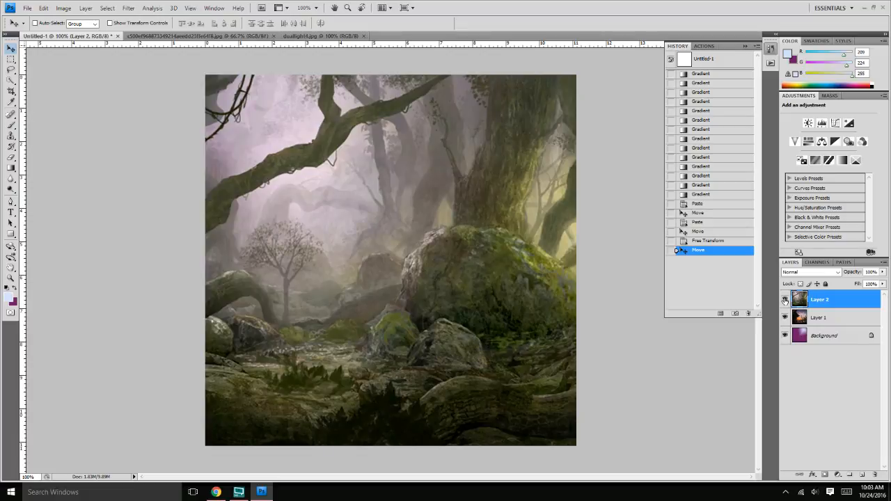
Toggle the visibility of the forest and city layers to compare them with the gradient background, leaving only the forest hidden
left_click(785, 299)
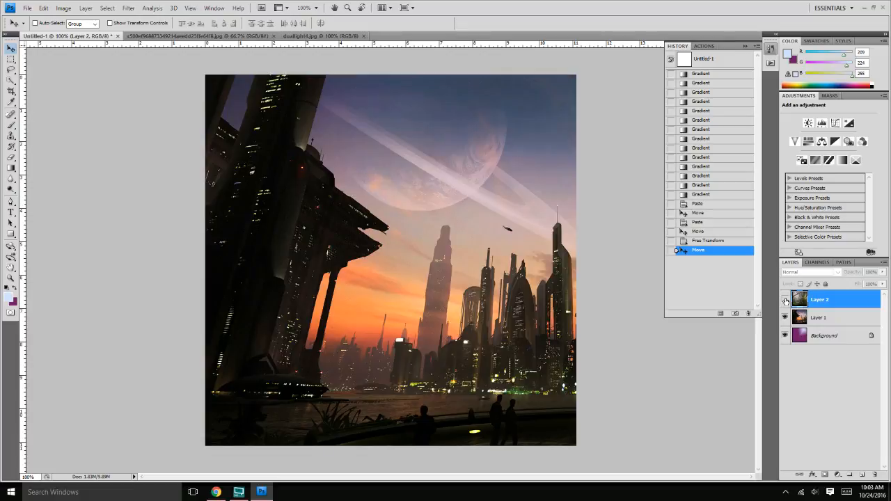
left_click(785, 299)
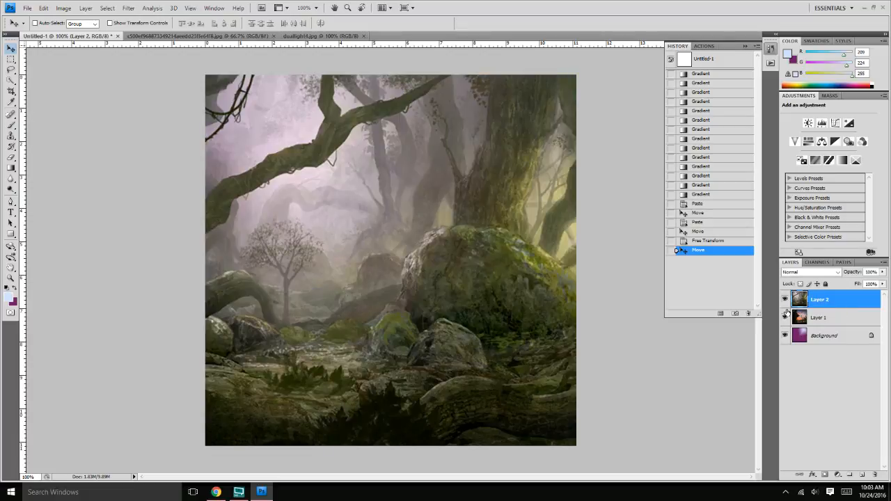
left_click(785, 300)
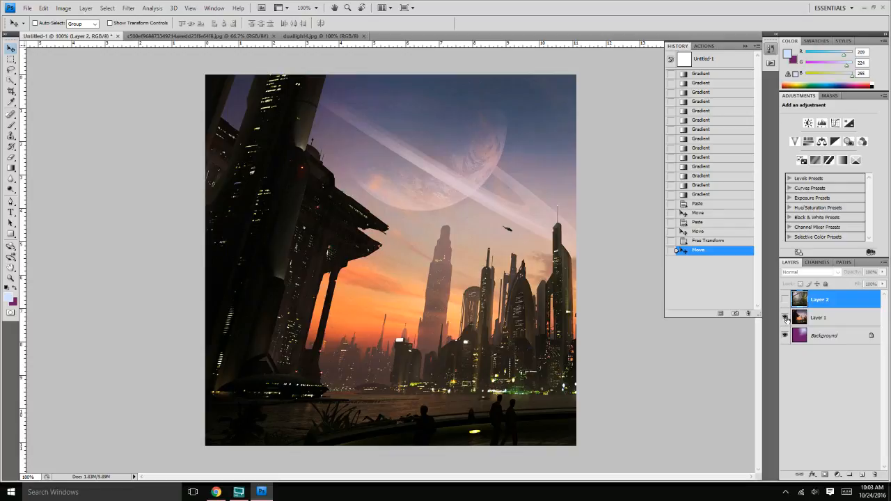
left_click(785, 317)
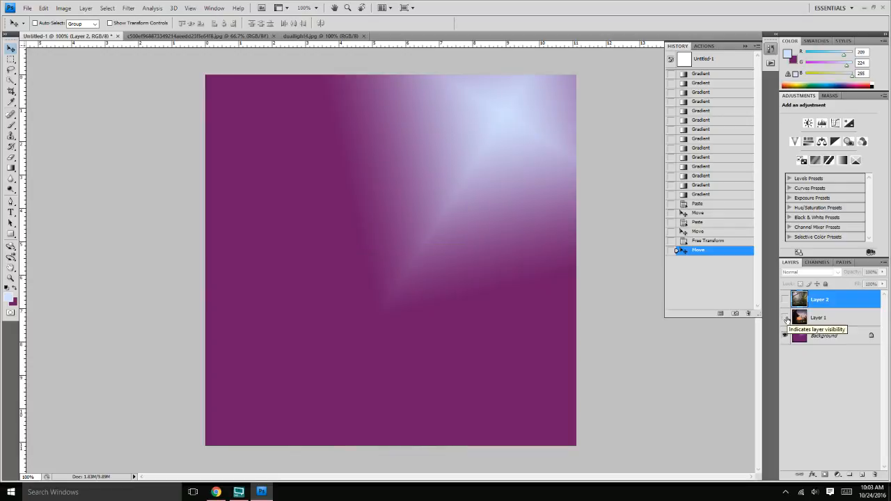
left_click(785, 317)
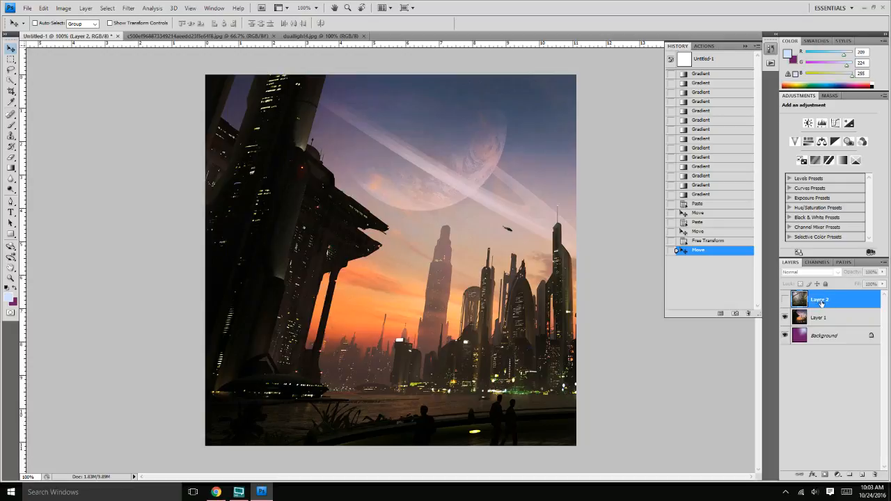
Add a layer mask to Layer 2, make the layer visible and select its image thumbnail
left_click(824, 474)
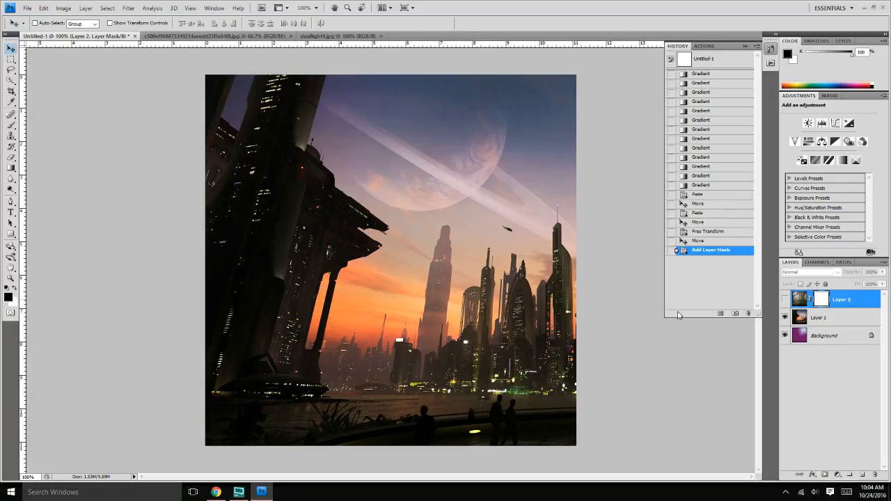
left_click(784, 299)
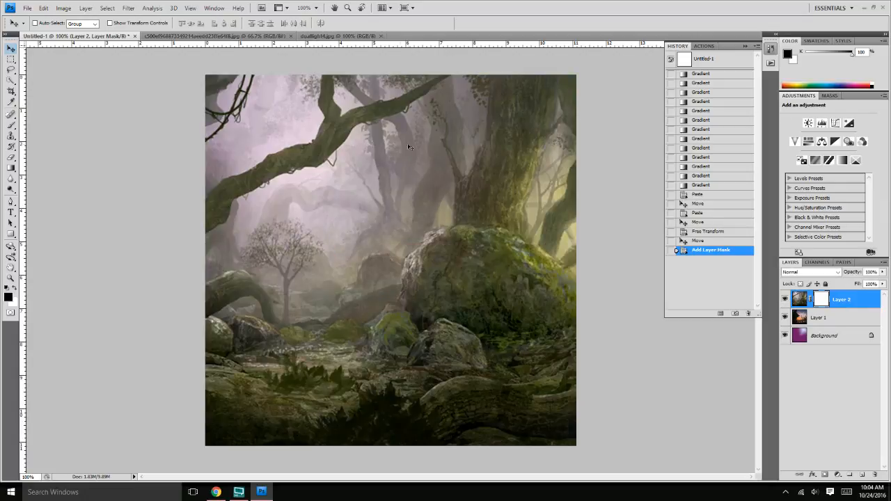
left_click(800, 299)
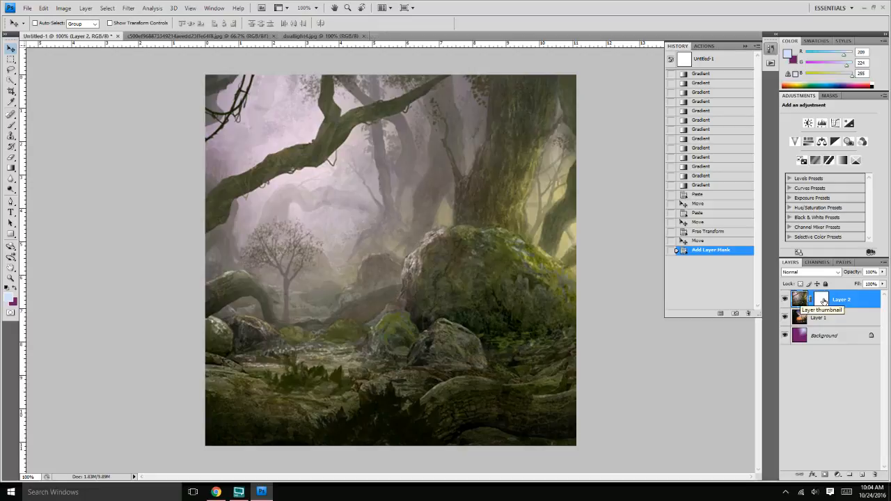
Target Layer 2's mask and set up a soft Brush with a 108 px diameter
left_click(822, 299)
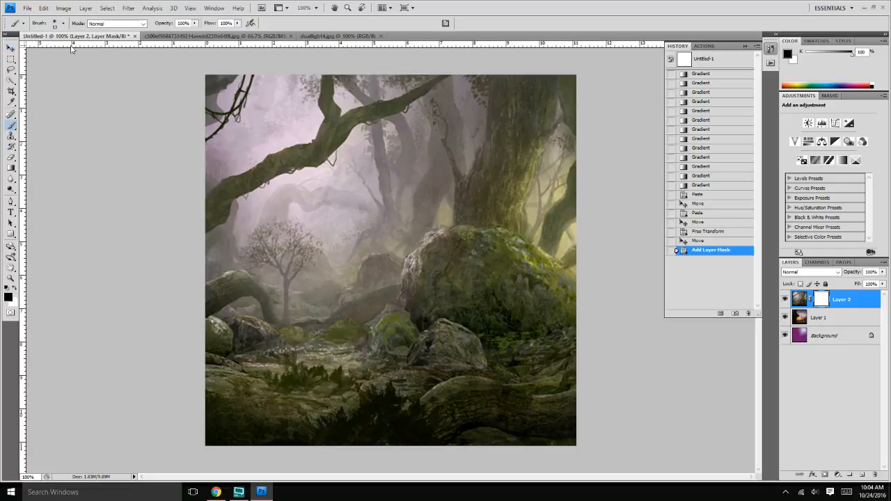
left_click(63, 23)
left_click_drag(21, 48, 49, 48)
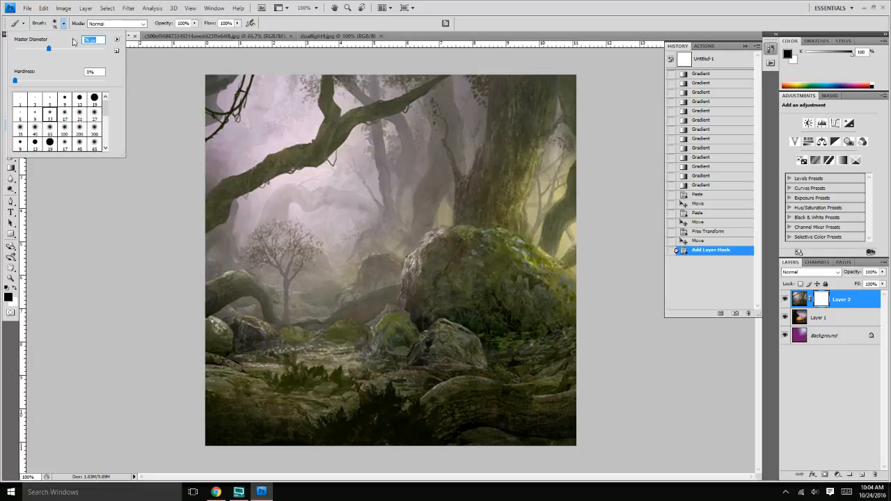
left_click_drag(49, 48, 61, 48)
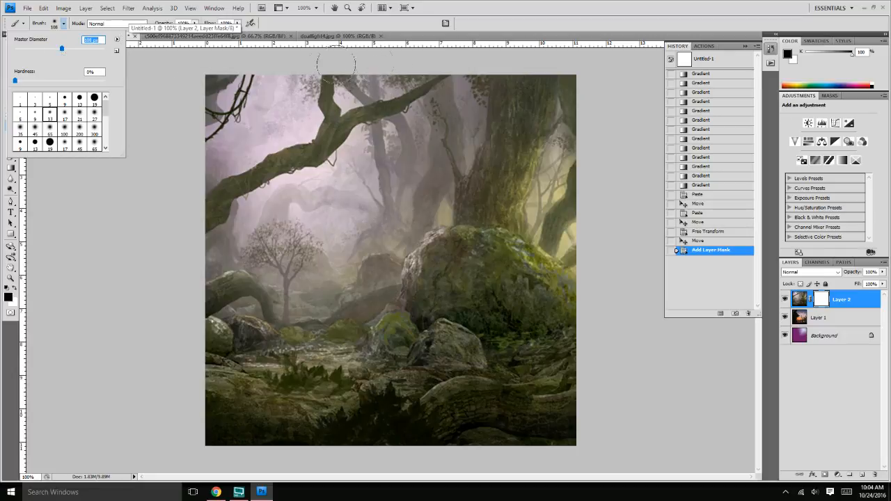
left_click(480, 200)
Paint black on Layer 2's mask over the centre, both lower sides and the upper-left corner of the forest to reveal the city
mouse_move(490, 185)
left_mouse_down()
mouse_move(423, 240)
mouse_move(337, 204)
mouse_move(418, 152)
mouse_move(427, 185)
mouse_move(345, 238)
mouse_move(335, 166)
mouse_move(419, 183)
mouse_move(343, 247)
mouse_move(371, 172)
mouse_move(397, 273)
mouse_move(348, 216)
mouse_move(431, 246)
mouse_move(357, 273)
mouse_move(342, 243)
left_mouse_up()
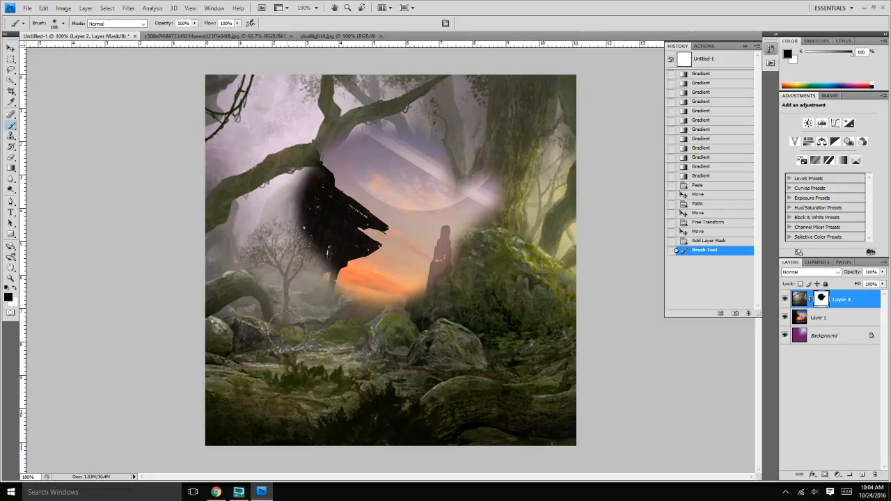
mouse_move(287, 331)
left_mouse_down()
mouse_move(278, 378)
mouse_move(272, 358)
mouse_move(285, 355)
left_mouse_up()
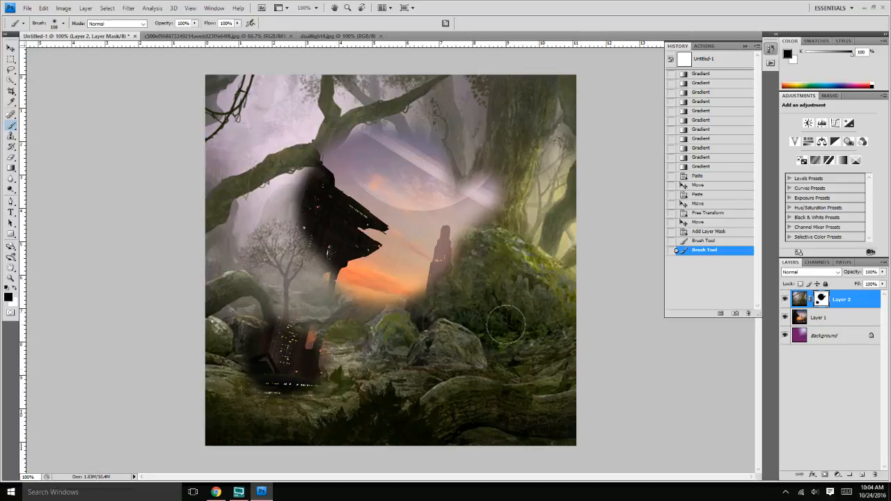
mouse_move(506, 323)
left_mouse_down()
mouse_move(473, 341)
mouse_move(518, 358)
mouse_move(511, 362)
left_mouse_up()
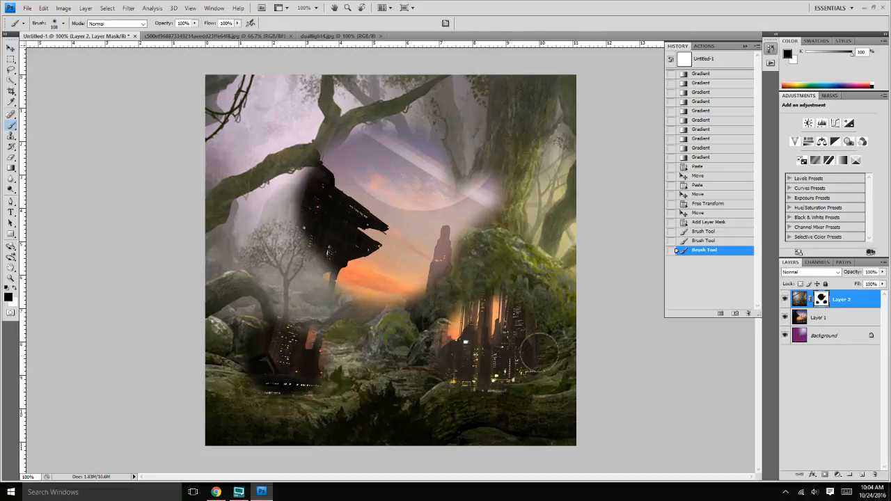
mouse_move(233, 91)
left_mouse_down()
mouse_move(230, 97)
mouse_move(278, 90)
mouse_move(292, 104)
left_mouse_up()
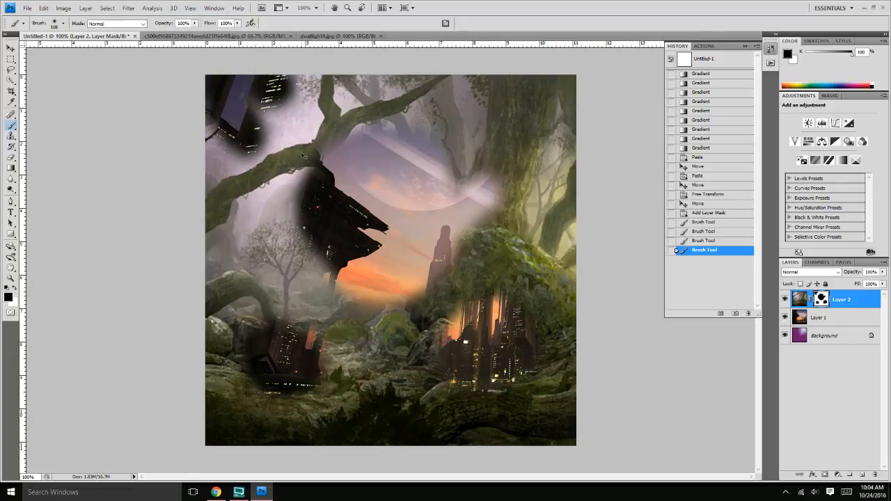
Undo all the brush strokes on Layer 2's mask
key("ctrl+z")
key("ctrl+alt+z")
key("ctrl+alt+z")
key("ctrl+alt+z")
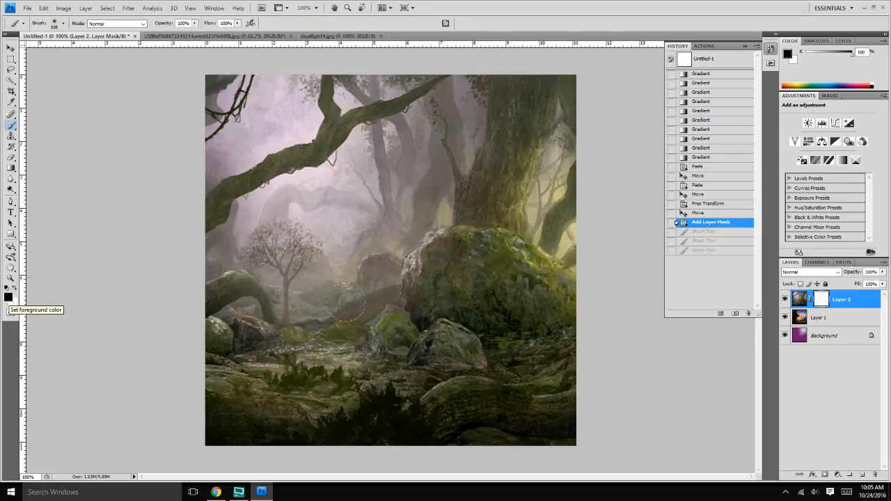
Target Layer 2's image instead of its mask and paint pale blue strokes across the middle of the forest
left_click(799, 299)
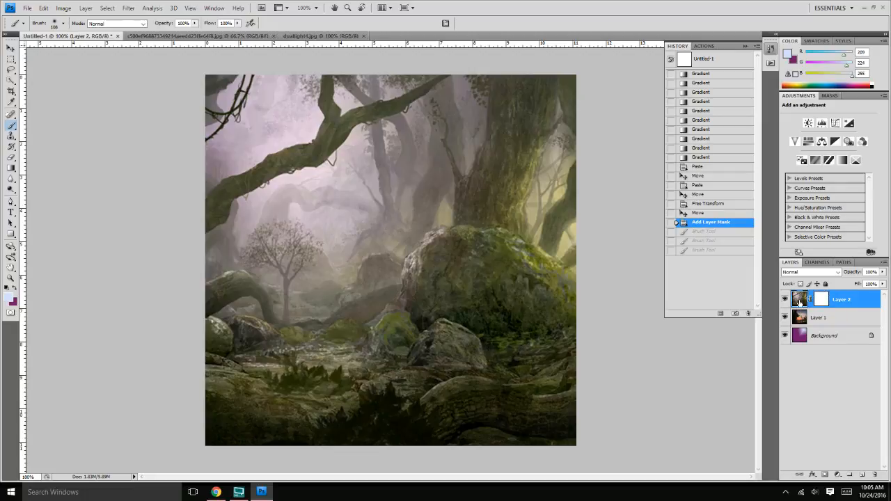
mouse_move(315, 211)
left_mouse_down()
mouse_move(379, 268)
mouse_move(414, 275)
left_mouse_up()
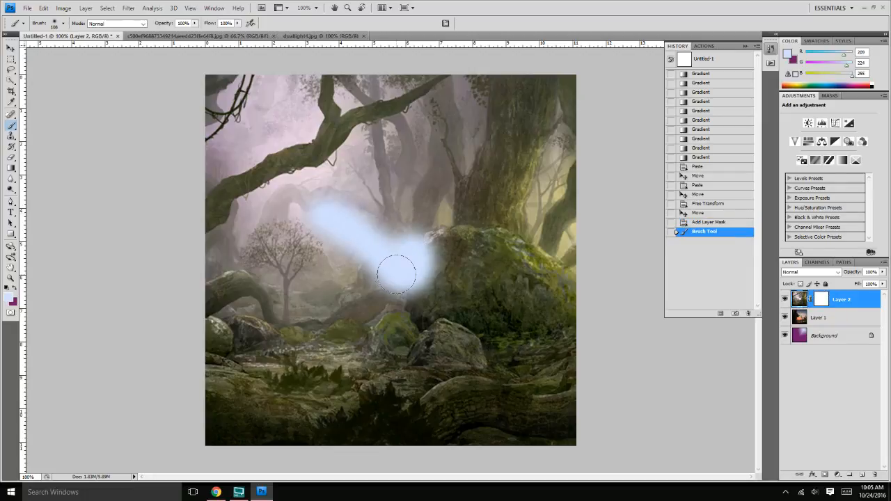
mouse_move(409, 230)
left_mouse_down()
mouse_move(349, 279)
mouse_move(313, 259)
left_mouse_up()
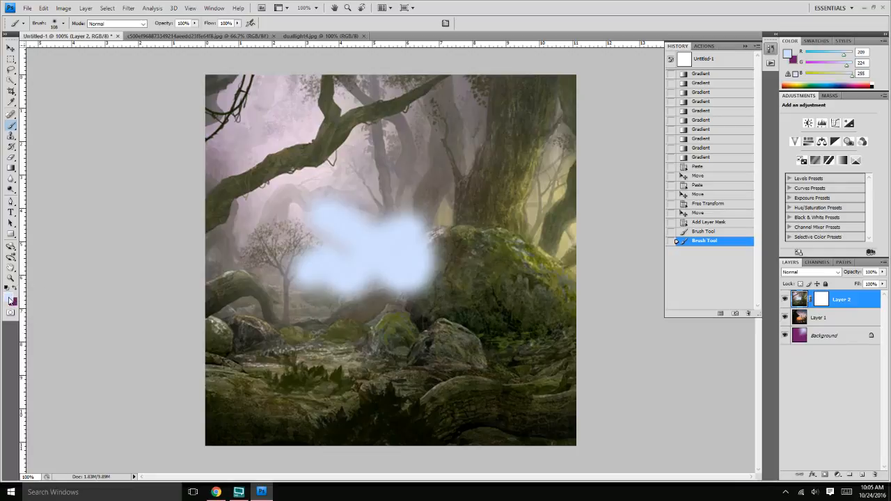
mouse_move(346, 246)
left_mouse_down()
mouse_move(386, 186)
mouse_move(516, 246)
mouse_move(429, 338)
left_mouse_up()
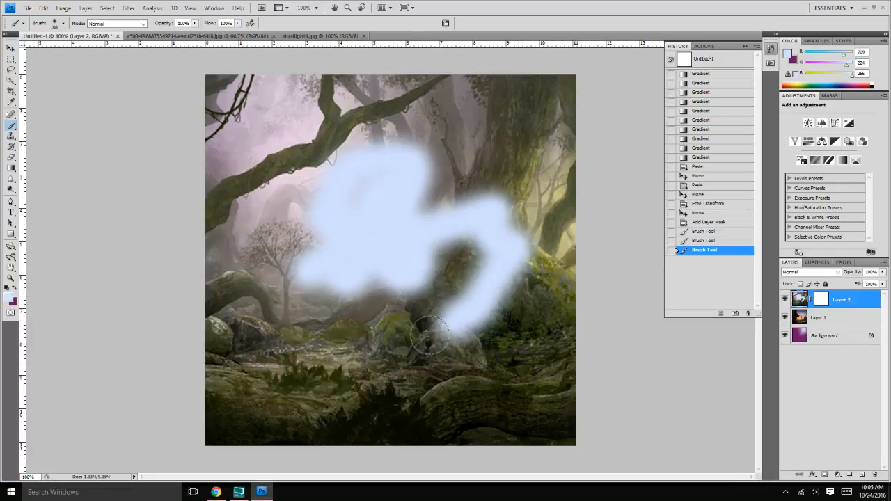
Undo all the pale blue strokes on the forest image
key("ctrl+alt+z")
key("ctrl+alt+z")
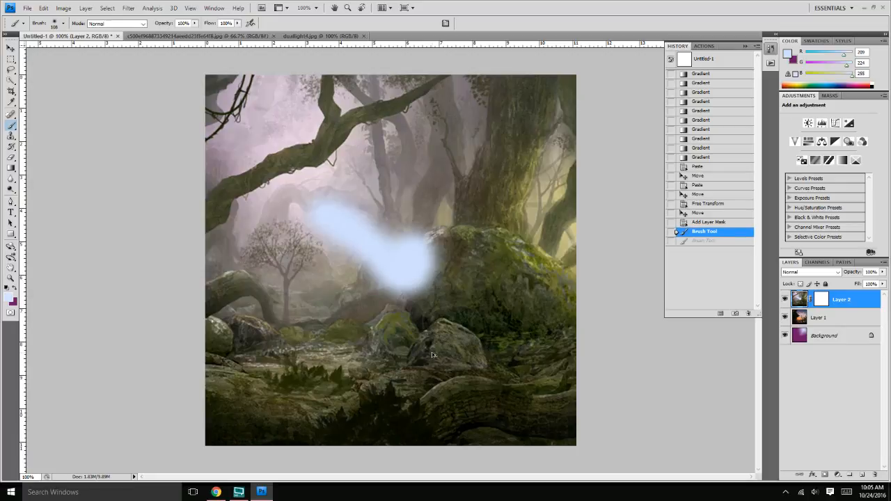
key("ctrl+alt+z")
Try a black brush stroke on Layer 2's mask across the upper middle of the forest, and undo it
left_click(824, 300)
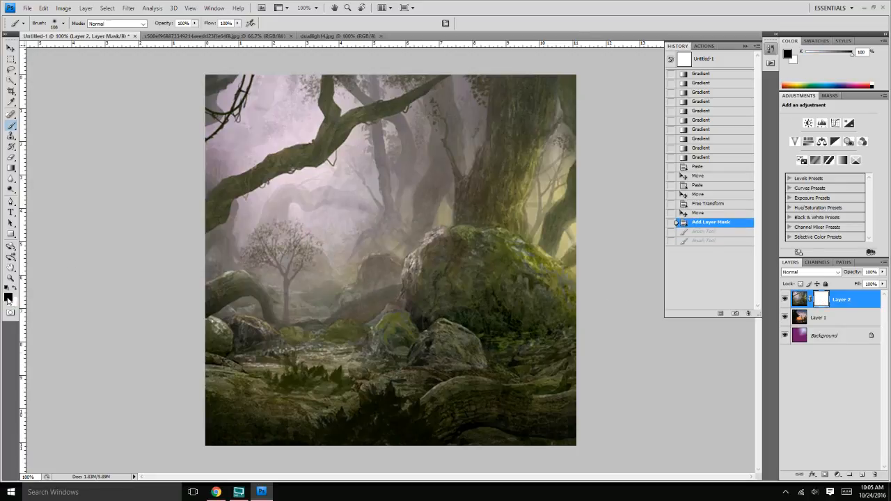
mouse_move(271, 187)
left_mouse_down()
mouse_move(327, 148)
mouse_move(335, 235)
mouse_move(425, 226)
left_mouse_up()
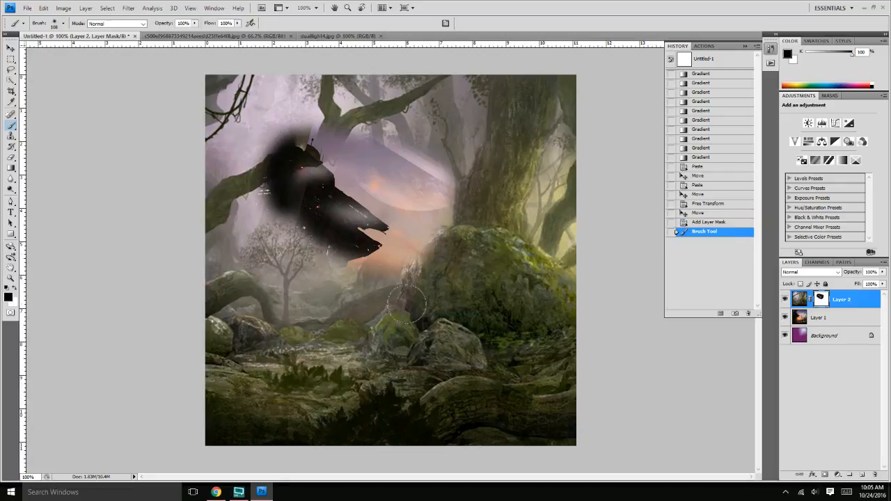
key("ctrl+alt+z")
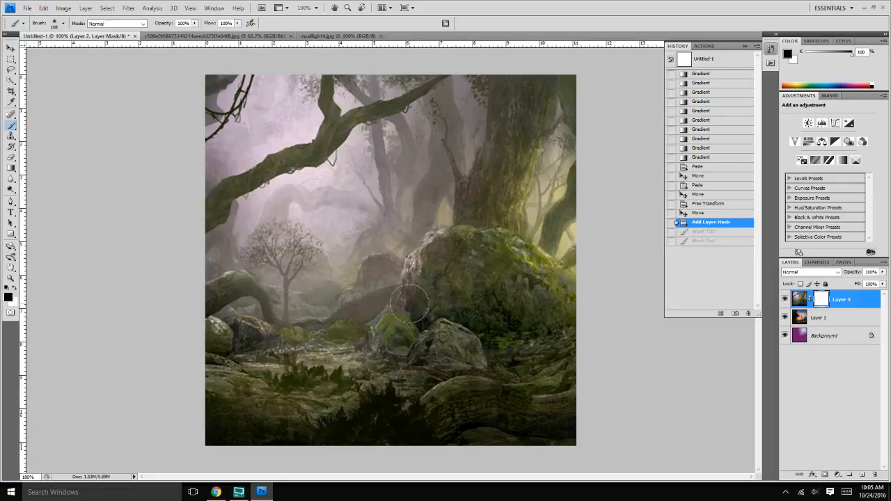
Make white the foreground color and brush over the mossy boulder on Layer 2's mask
left_click(15, 303)
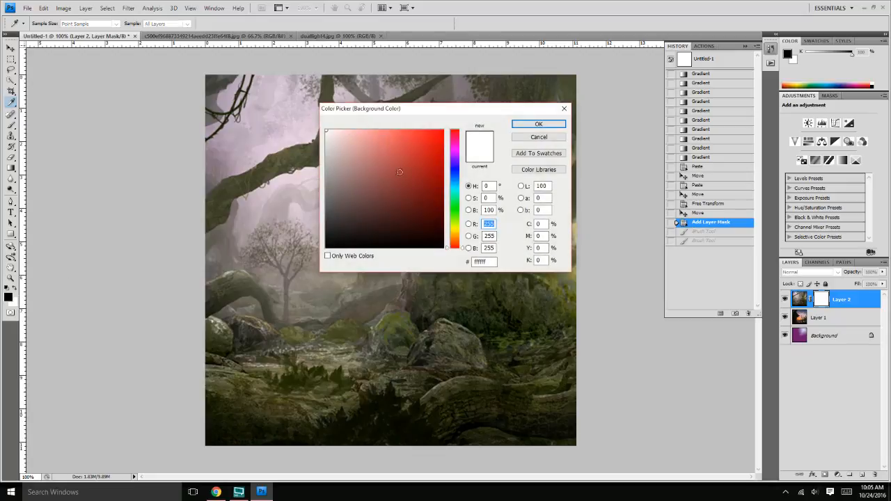
left_click(538, 124)
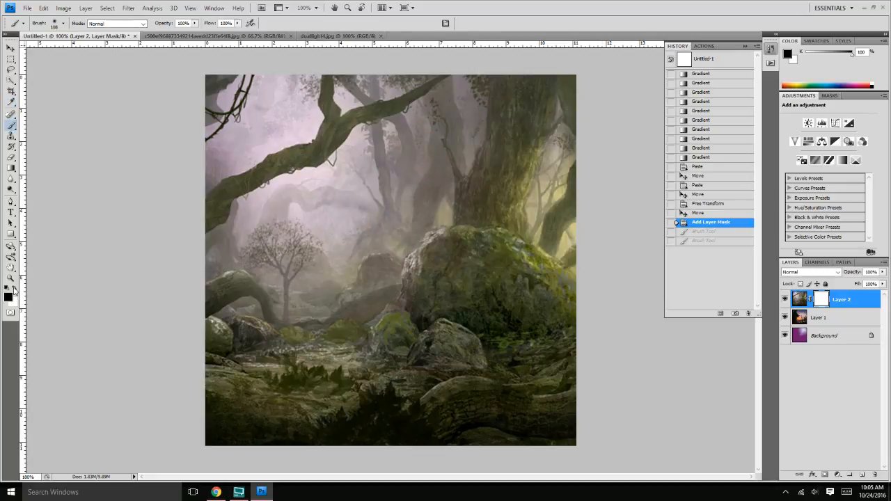
left_click(16, 289)
left_click_drag(471, 233, 420, 252)
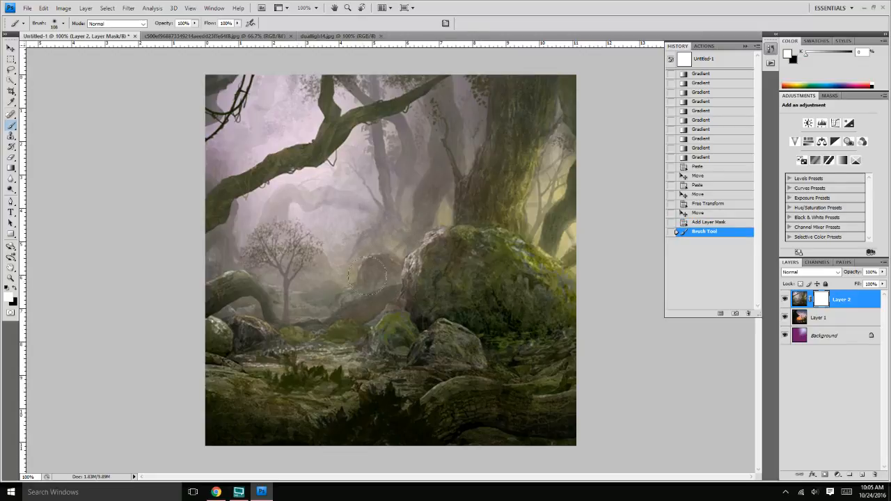
Set the foreground color to mid gray and paint Layer 2's mask across the forest's middle, lower right, lower left and upper right
left_click(16, 289)
left_click(8, 298)
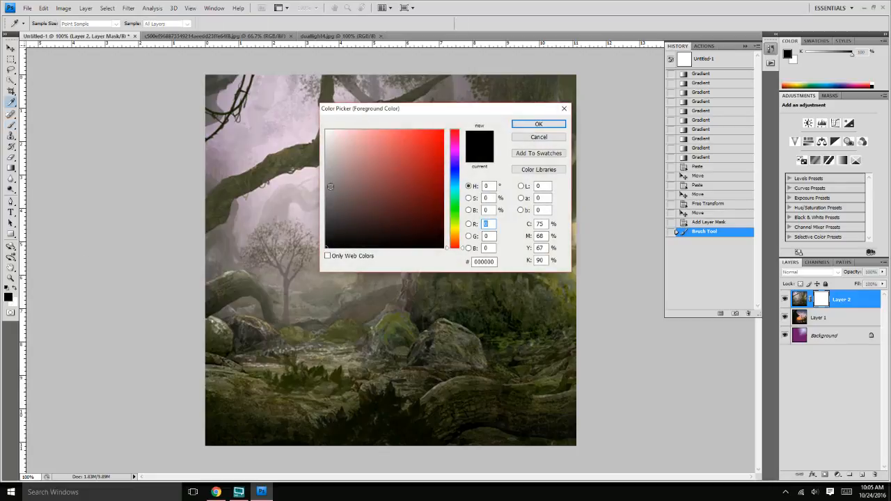
left_click_drag(330, 183, 313, 189)
left_click(538, 123)
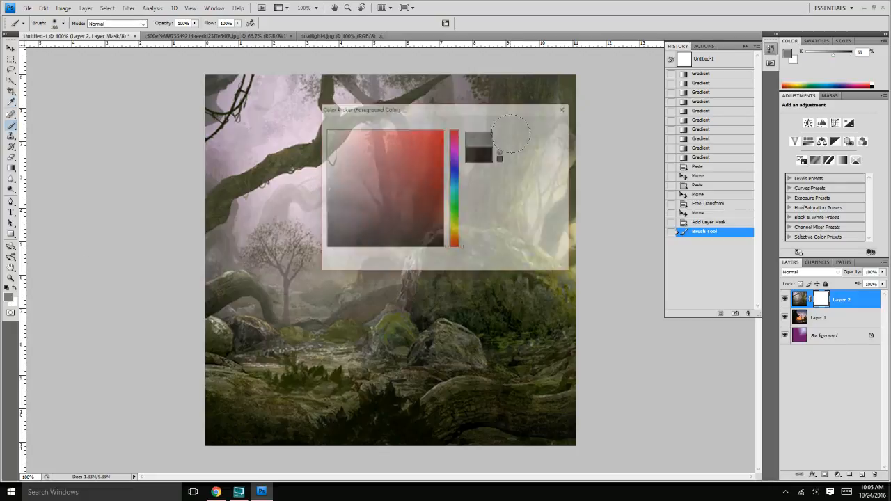
mouse_move(327, 230)
left_mouse_down()
mouse_move(383, 195)
mouse_move(354, 207)
left_mouse_up()
mouse_move(353, 212)
left_mouse_down()
mouse_move(365, 247)
mouse_move(395, 209)
left_mouse_up()
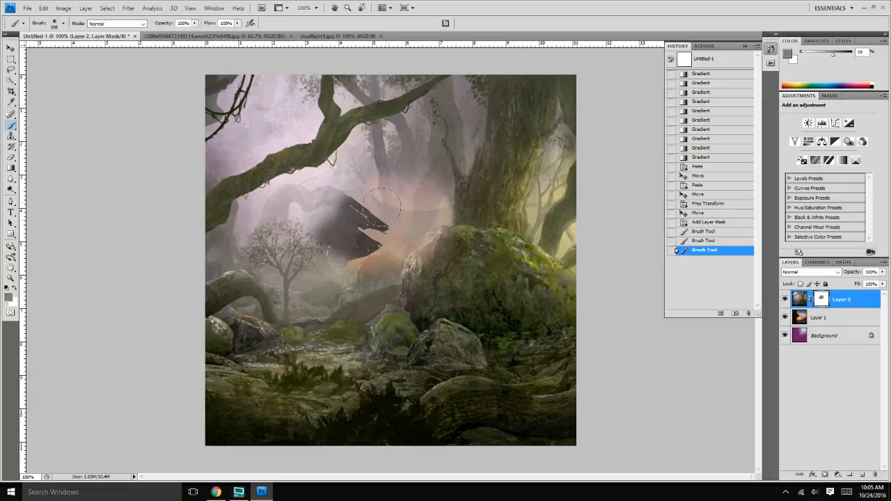
mouse_move(463, 290)
left_mouse_down()
mouse_move(466, 340)
mouse_move(500, 343)
mouse_move(526, 371)
mouse_move(405, 363)
mouse_move(483, 322)
mouse_move(447, 356)
mouse_move(517, 386)
left_mouse_up()
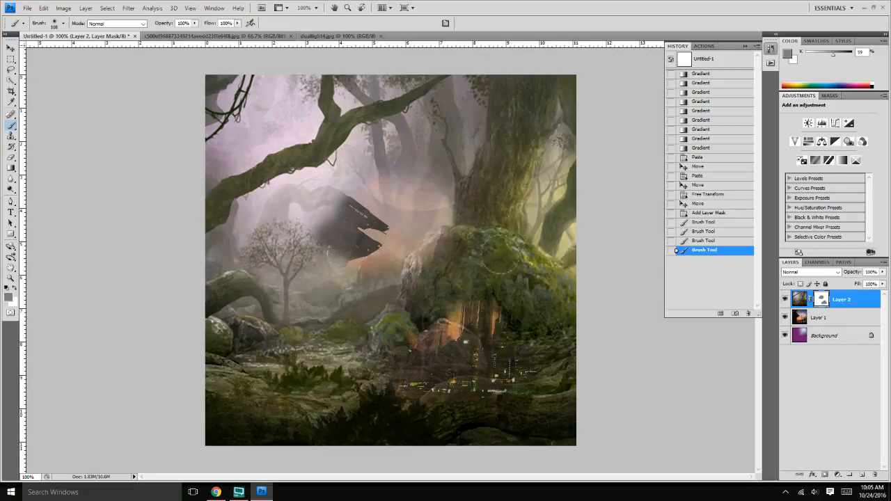
mouse_move(293, 377)
left_mouse_down()
mouse_move(254, 367)
mouse_move(250, 347)
mouse_move(261, 332)
mouse_move(263, 345)
mouse_move(291, 341)
left_mouse_up()
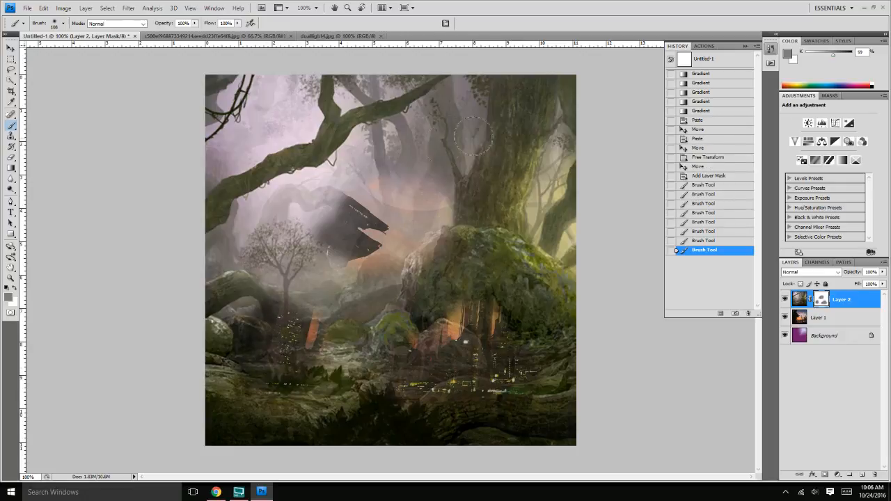
mouse_move(498, 125)
left_mouse_down()
mouse_move(549, 89)
mouse_move(473, 97)
mouse_move(491, 160)
mouse_move(435, 181)
mouse_move(443, 159)
mouse_move(407, 90)
left_mouse_up()
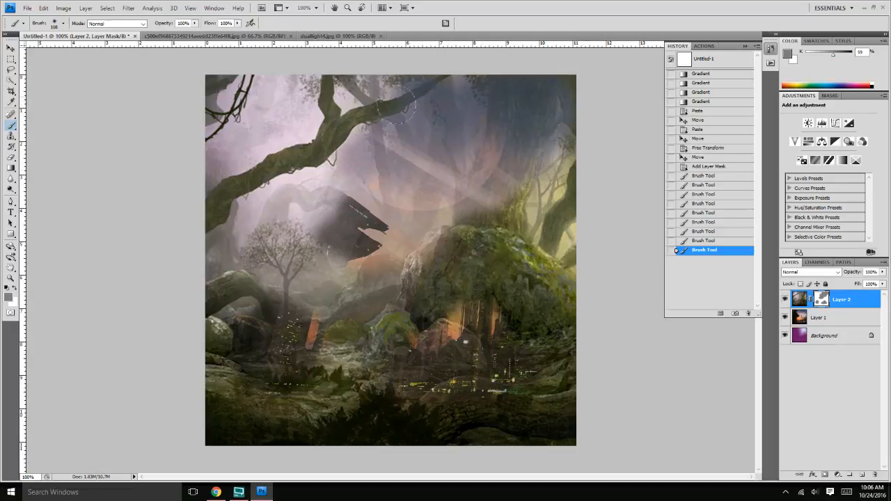
Set the foreground color to black (000000) and paint Layer 2's mask over the planet in the upper middle
left_click(12, 297)
left_click(325, 247)
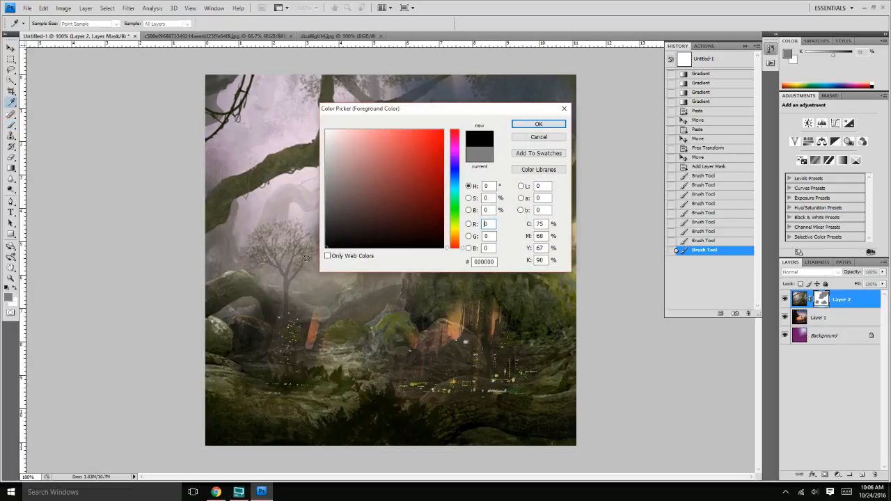
left_click(545, 127)
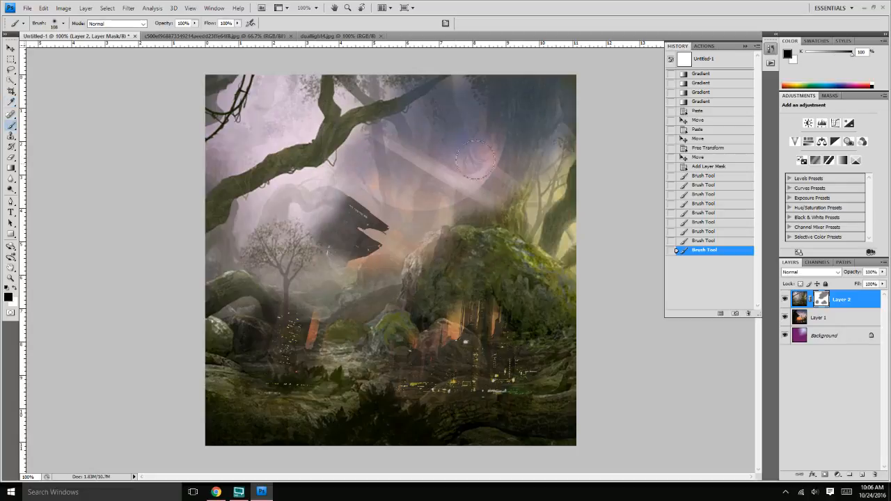
mouse_move(406, 103)
left_mouse_down()
mouse_move(444, 85)
mouse_move(375, 80)
mouse_move(367, 94)
mouse_move(359, 87)
mouse_move(403, 104)
mouse_move(428, 165)
mouse_move(391, 192)
mouse_move(392, 177)
mouse_move(447, 159)
mouse_move(425, 194)
left_mouse_up()
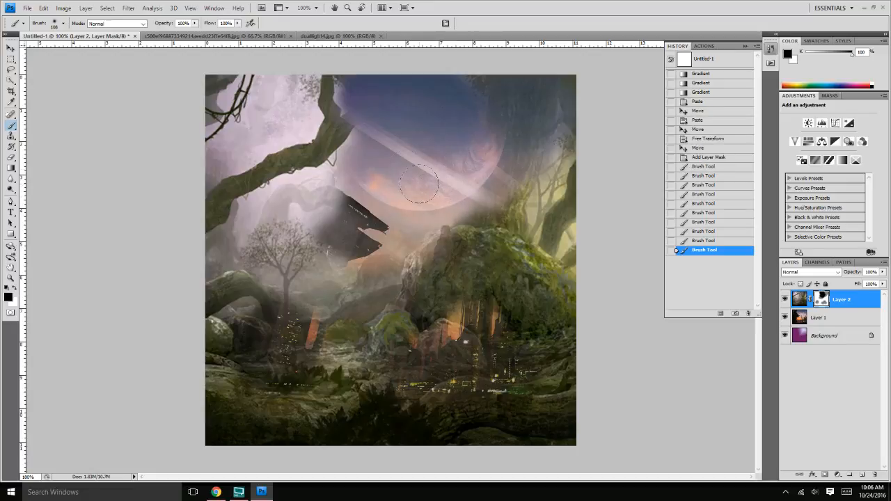
Set the foreground color to gray 808080 and paint Layer 2's mask around the long branch at the upper left
left_click(9, 297)
left_click(325, 188)
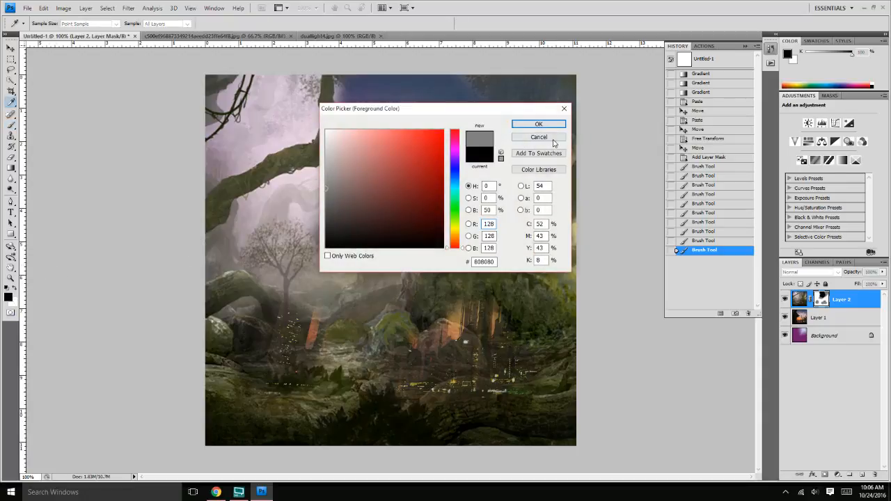
left_click(538, 124)
mouse_move(473, 223)
left_mouse_down()
mouse_move(316, 234)
mouse_move(271, 183)
mouse_move(311, 148)
mouse_move(305, 131)
mouse_move(330, 203)
mouse_move(330, 170)
mouse_move(305, 117)
left_mouse_up()
Set the foreground color to white (ffffff) and paint Layer 2's mask over the top of the mossy boulder
left_click(9, 298)
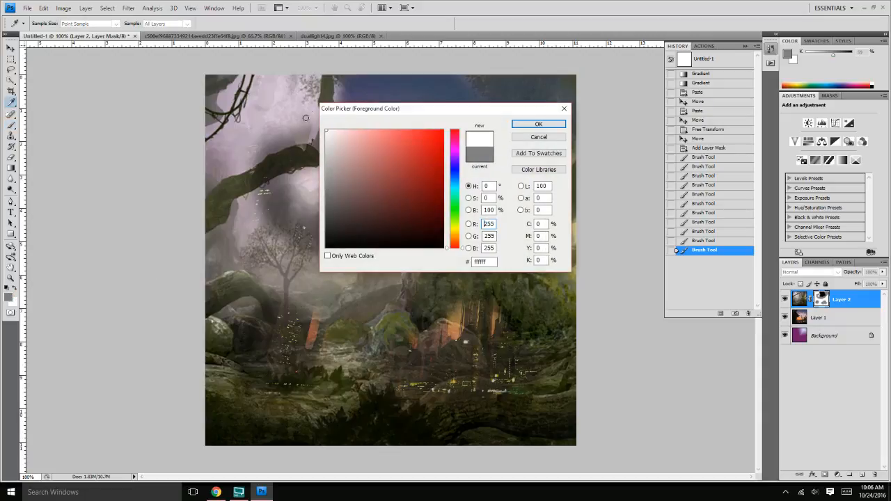
left_click(538, 123)
mouse_move(480, 244)
left_mouse_down()
mouse_move(505, 228)
mouse_move(525, 245)
left_mouse_up()
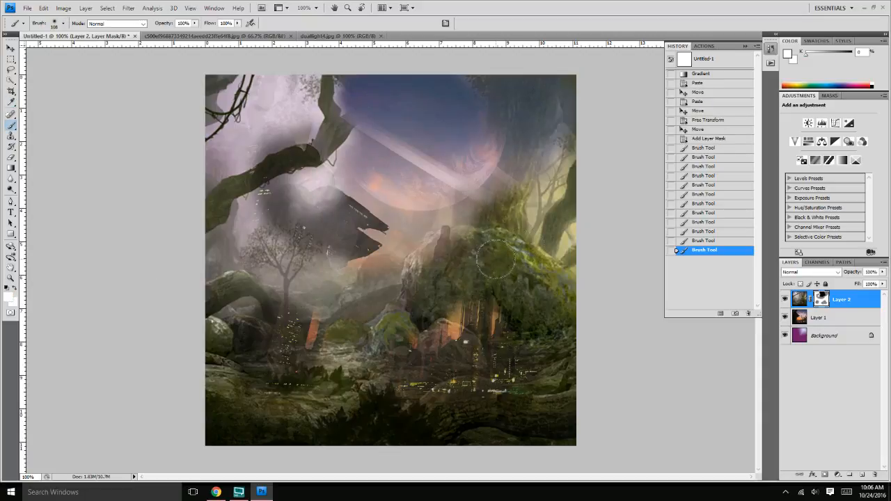
Undo all the brush strokes on Layer 2's mask and the adding of the mask itself
key("ctrl+alt+z")
key("ctrl+alt+z")
key("ctrl+alt+z")
key("ctrl+alt+z")
key("ctrl+alt+z")
key("ctrl+alt+z")
key("ctrl+alt+z")
key("ctrl+alt+z")
key("ctrl+alt+z")
key("ctrl+alt+z")
key("ctrl+alt+z")
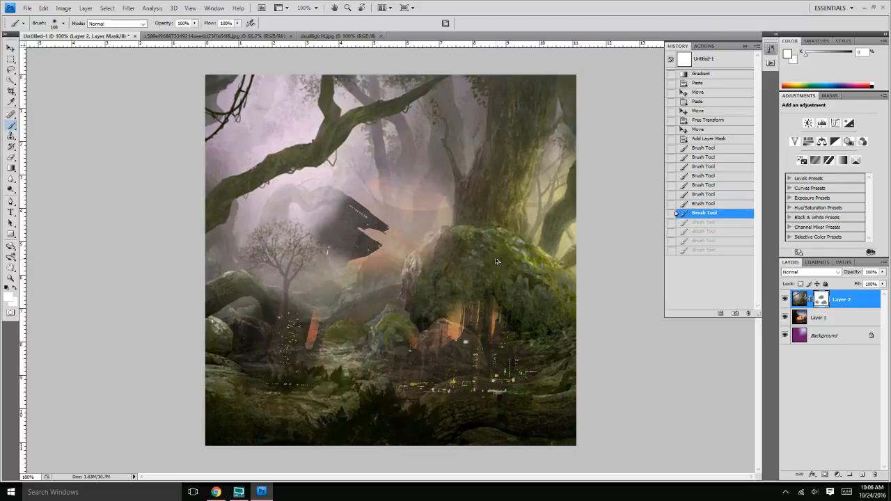
key("ctrl+alt+z")
key("ctrl+alt+z")
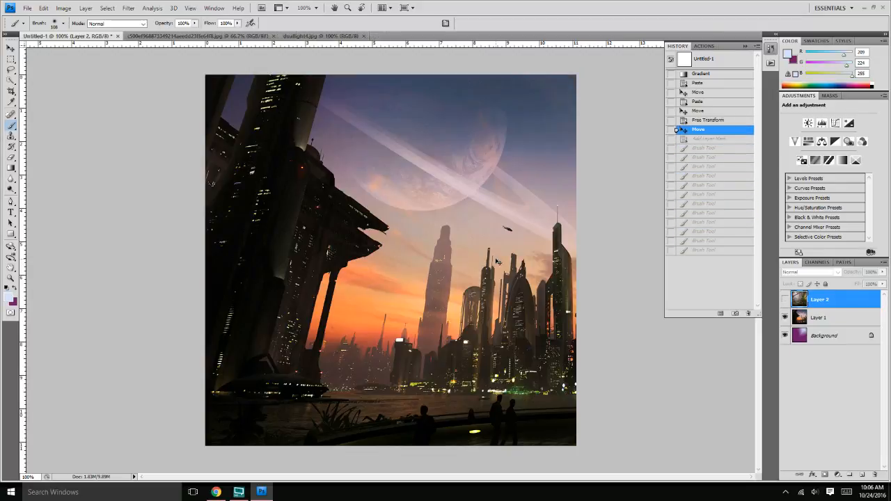
Show Layer 2 and add a new layer mask to it
left_click(784, 300)
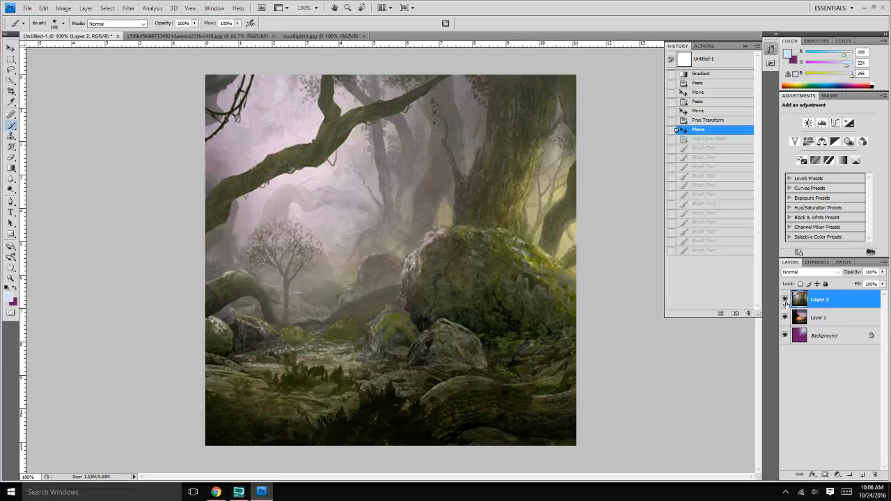
left_click(824, 475)
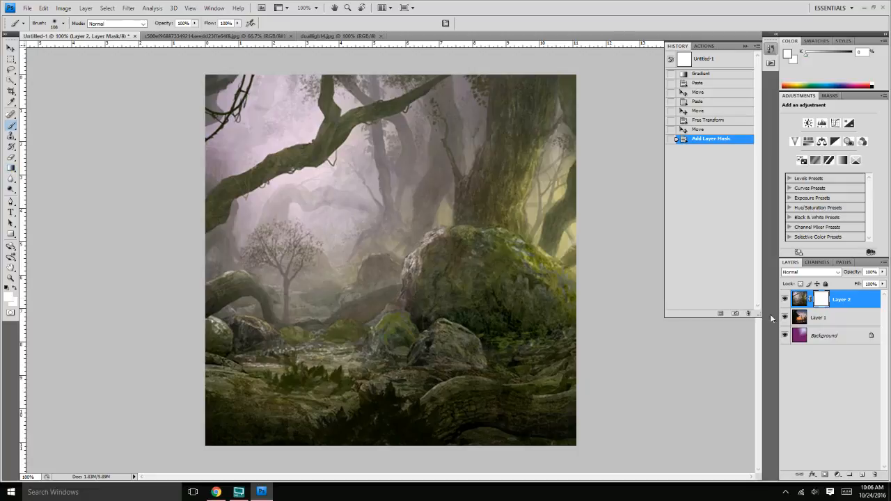
Set the foreground color to black and switch to the Gradient tool for painting on Layer 2's mask
left_click(10, 297)
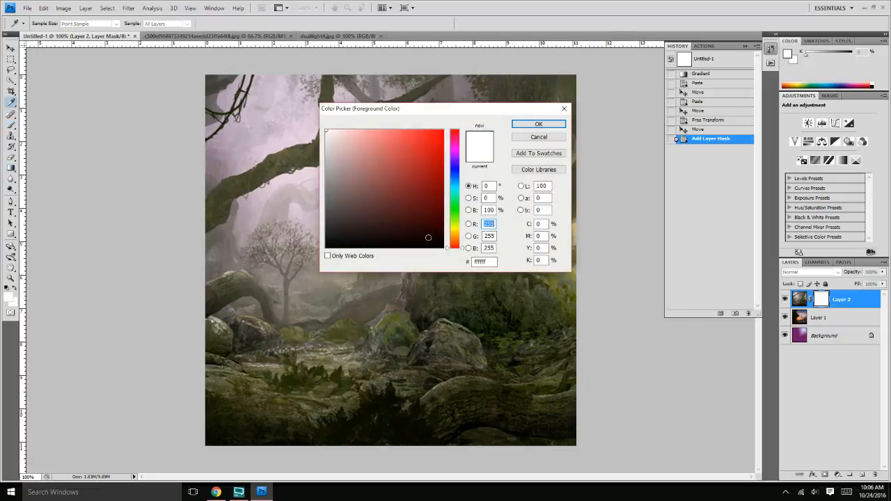
left_click_drag(428, 238, 295, 263)
left_click(539, 126)
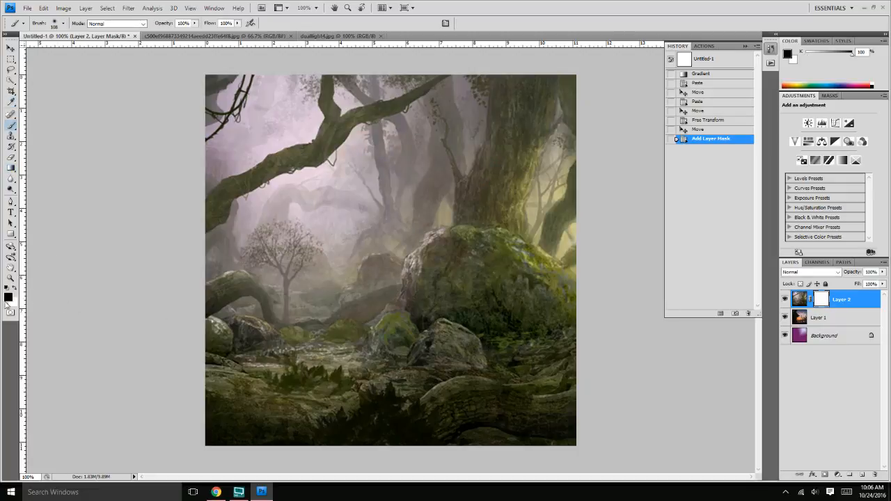
left_click(11, 167)
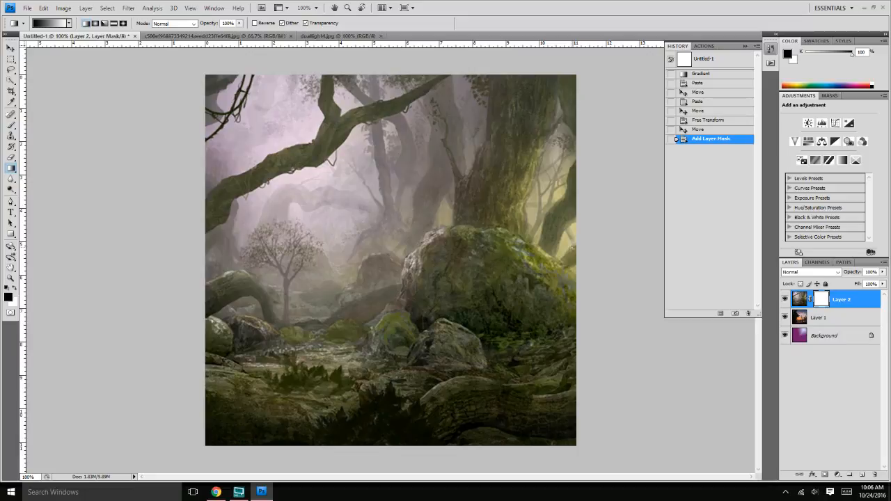
Try a short and a longer linear gradient on Layer 2's mask from the right edge inward, undoing each
left_click_drag(569, 247, 384, 248)
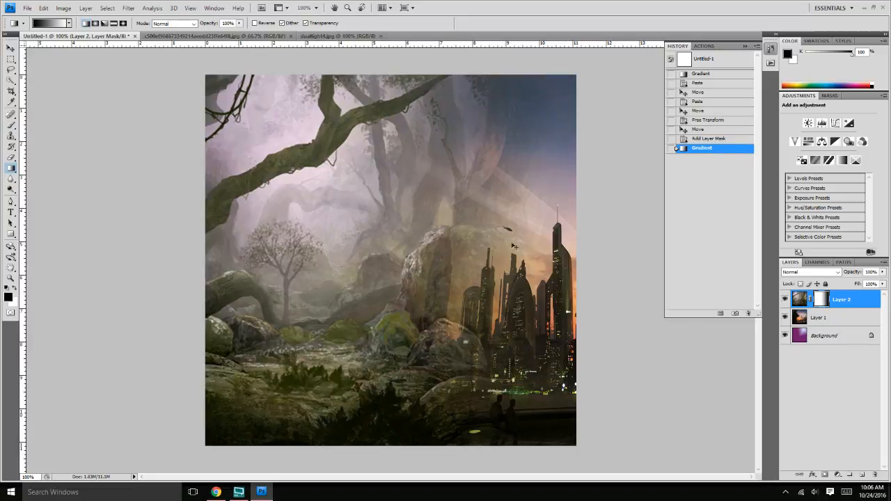
key("ctrl+z")
left_click_drag(565, 242, 304, 241)
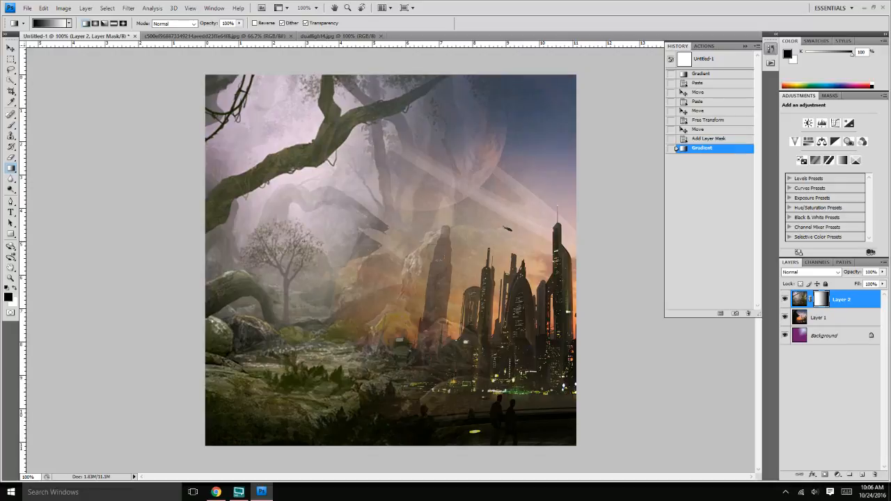
left_click(676, 140)
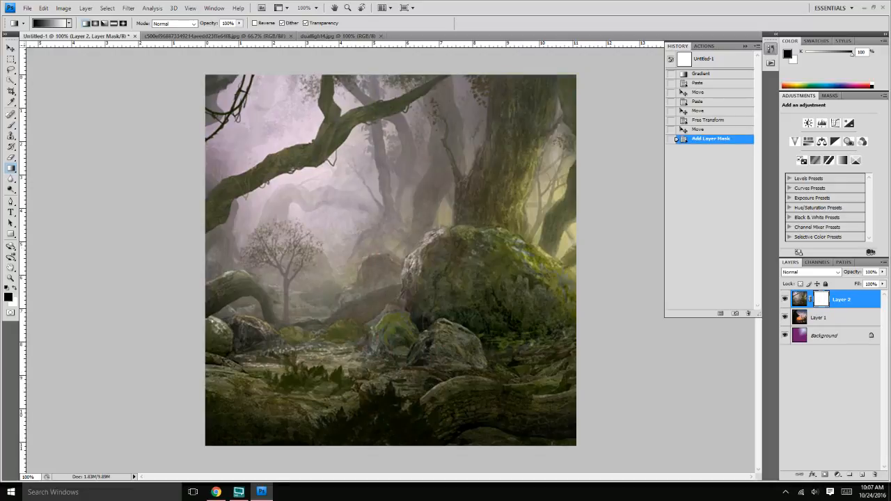
Try medium, wide and very short left-to-right linear gradients on Layer 2's mask, undoing each one
left_click_drag(212, 252, 465, 249)
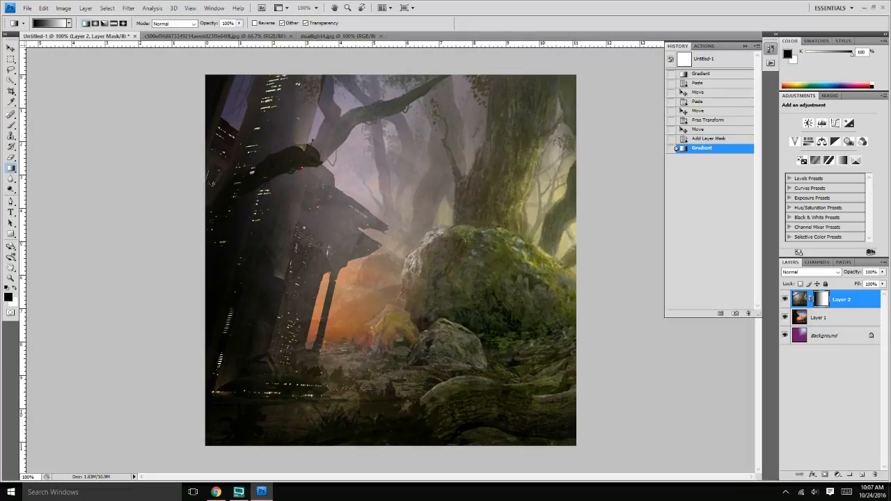
key("ctrl+z")
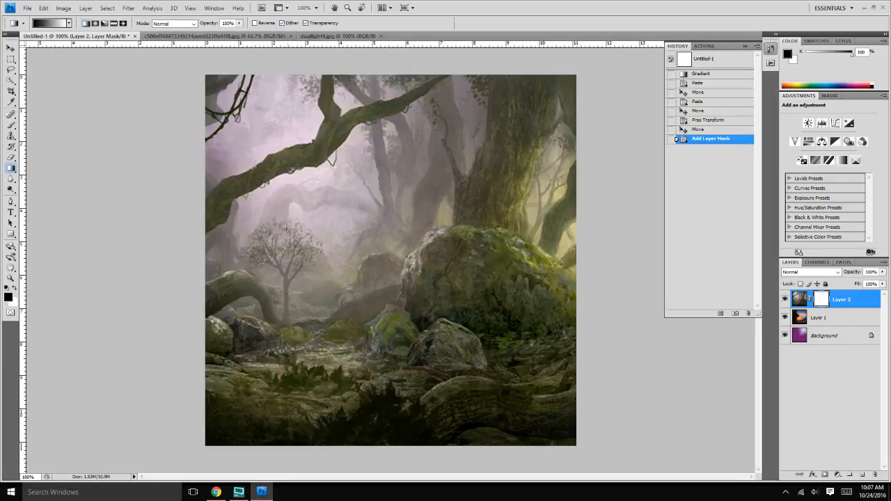
left_click_drag(224, 233, 551, 222)
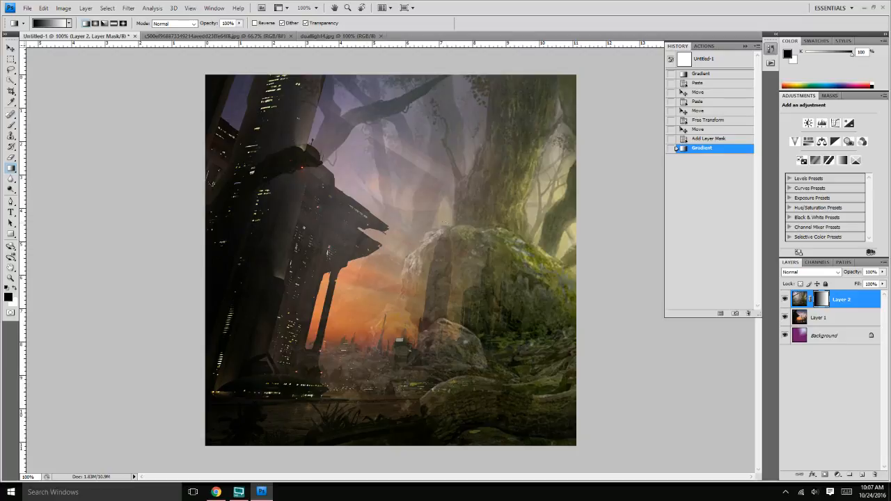
key("ctrl+z")
left_click_drag(402, 230, 404, 230)
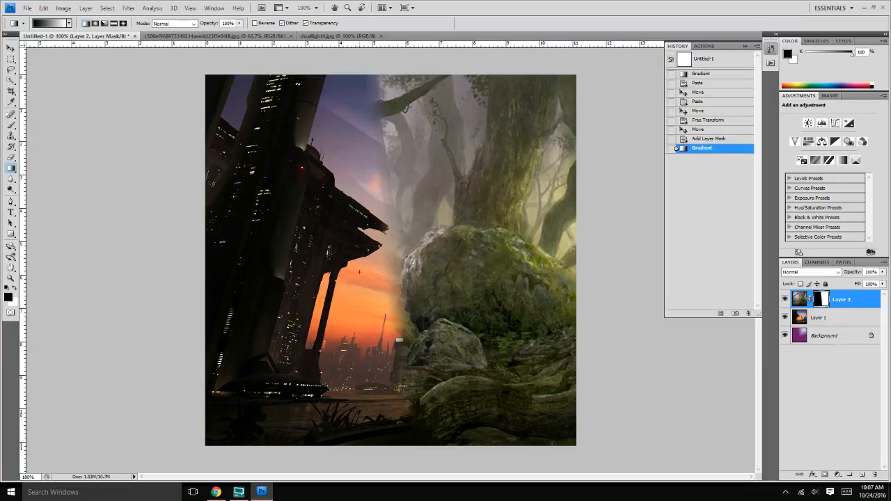
key("ctrl+z")
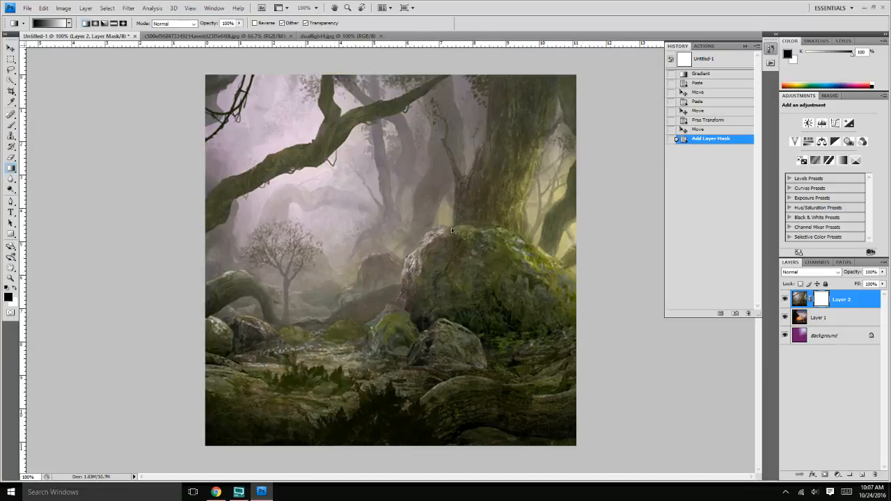
Apply a left-to-right black-to-white linear gradient around the center of Layer 2's mask to blend the city into the forest
left_click_drag(447, 238, 462, 232)
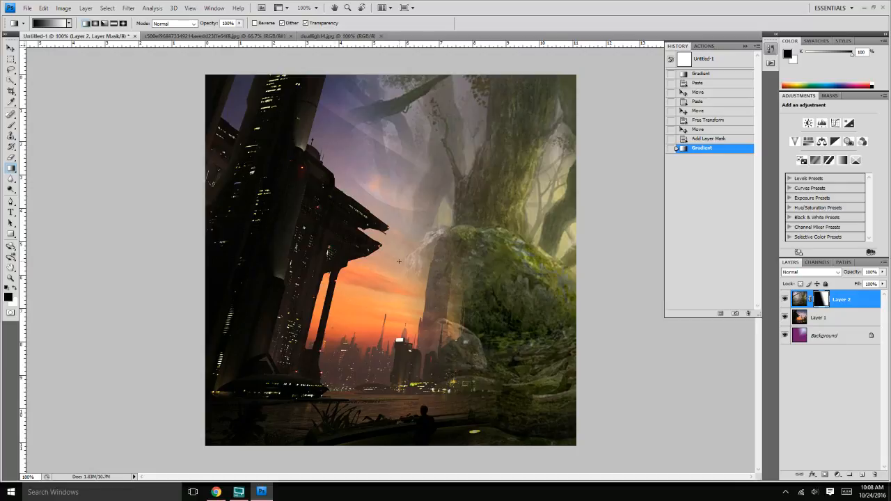
Save the composite in Photoshop format as mrpasto_blend0 in the Downloads folder, keeping Maximize compatibility on
left_click(27, 8)
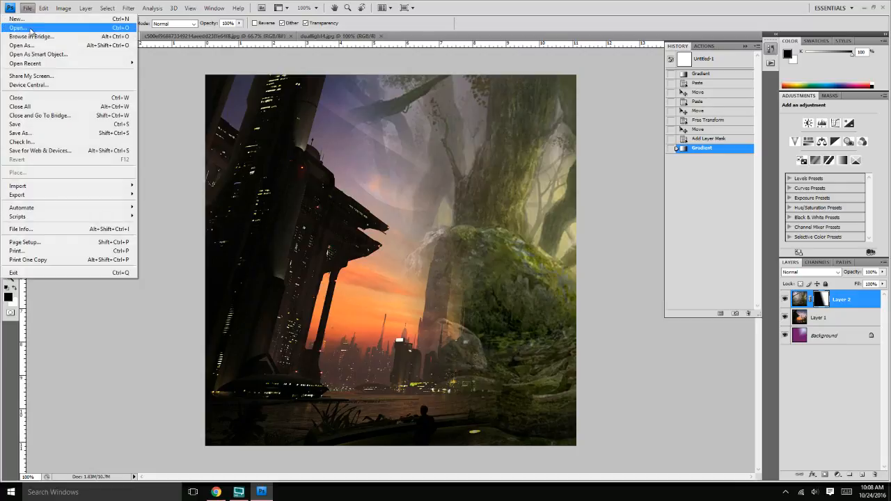
left_click(29, 133)
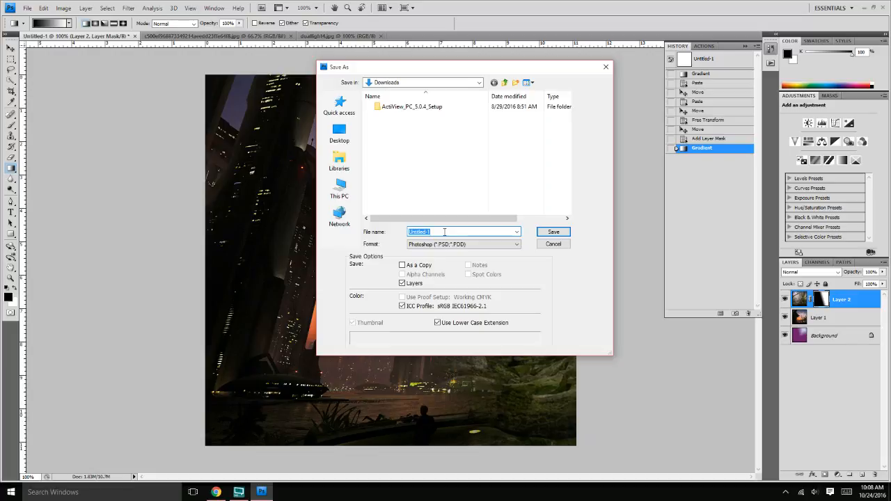
type("di")
key("BackSpace")
key("BackSpace")
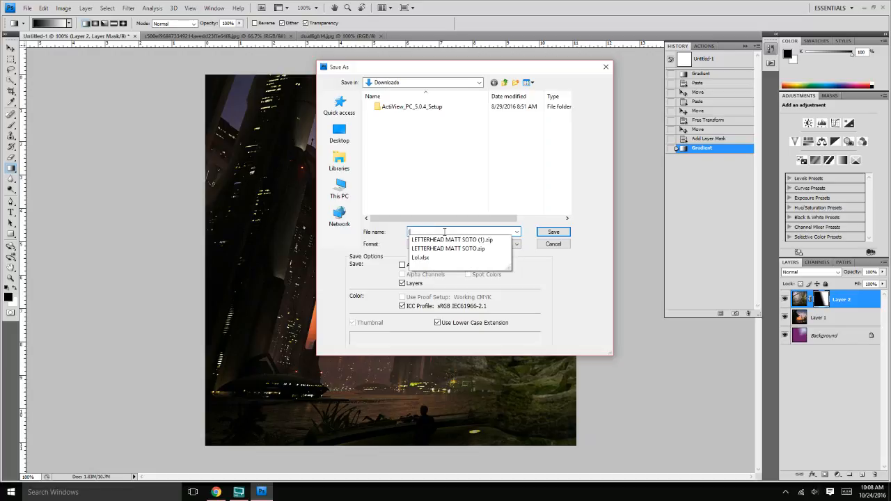
type("mrpa")
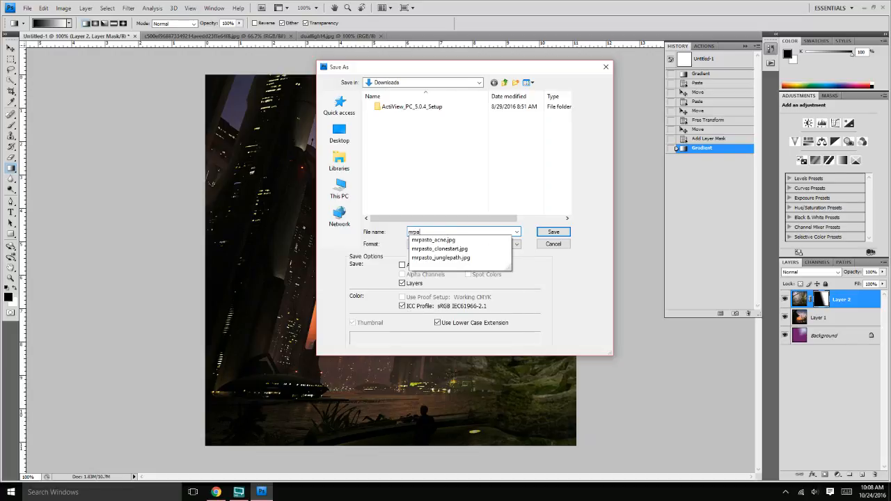
type("sto_blend0")
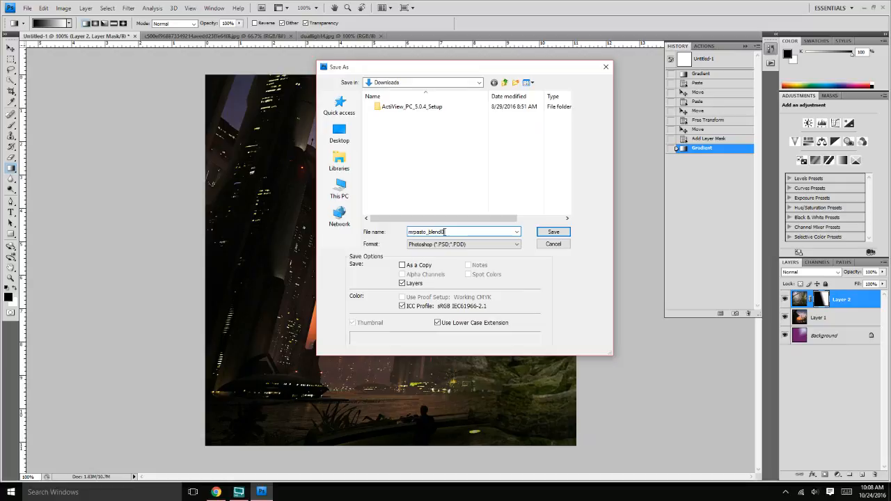
key("Return")
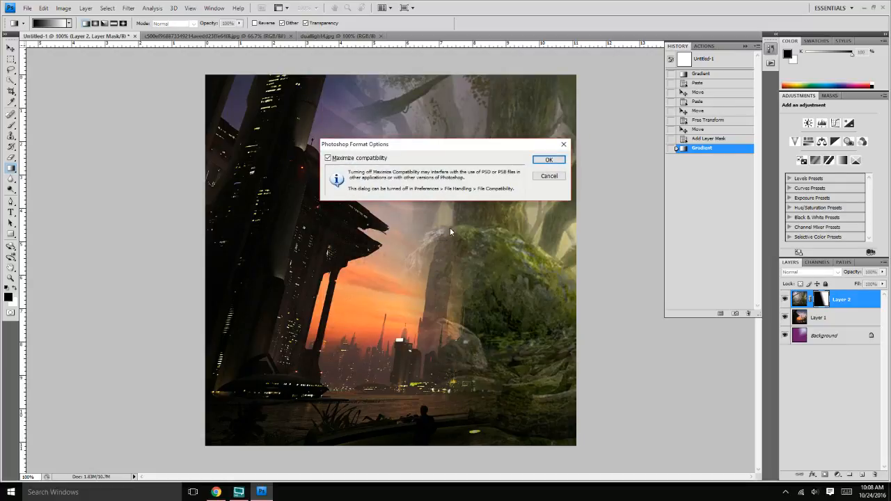
left_click(546, 160)
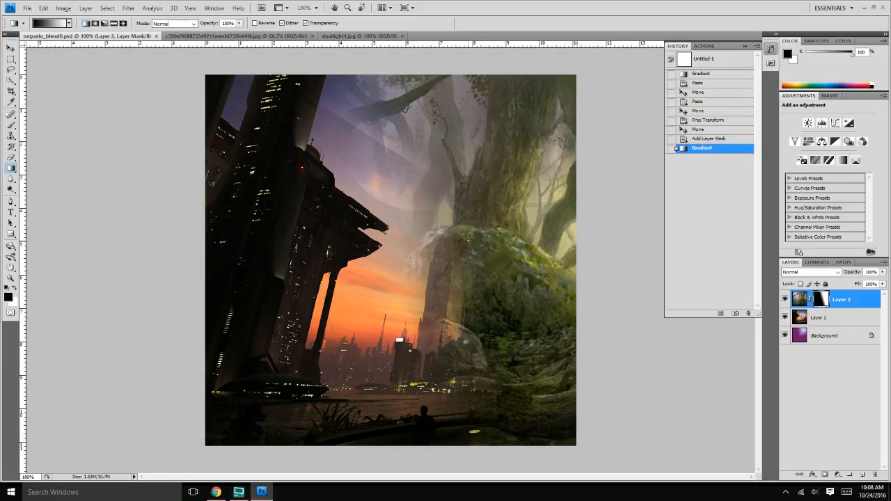
Replace the linear gradient on Layer 2's mask with a large radial gradient drawn from the image center toward the upper-right corner
key("ctrl+z")
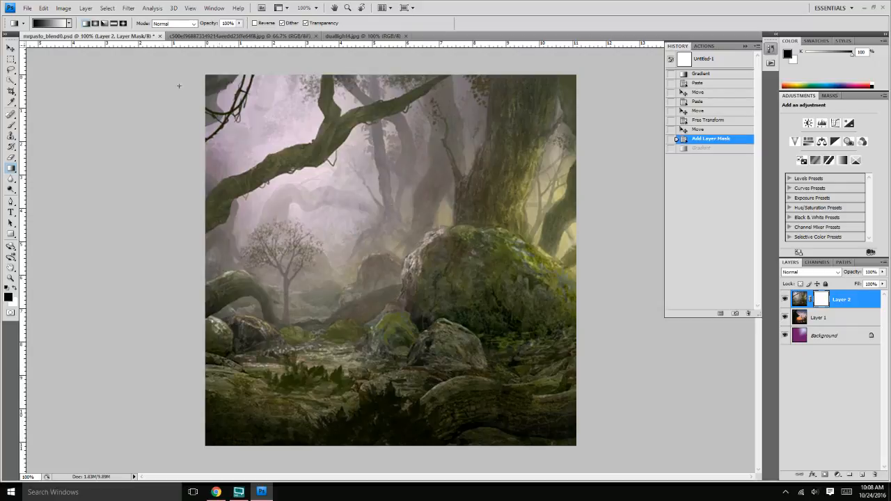
left_click(95, 23)
left_click_drag(395, 243, 539, 88)
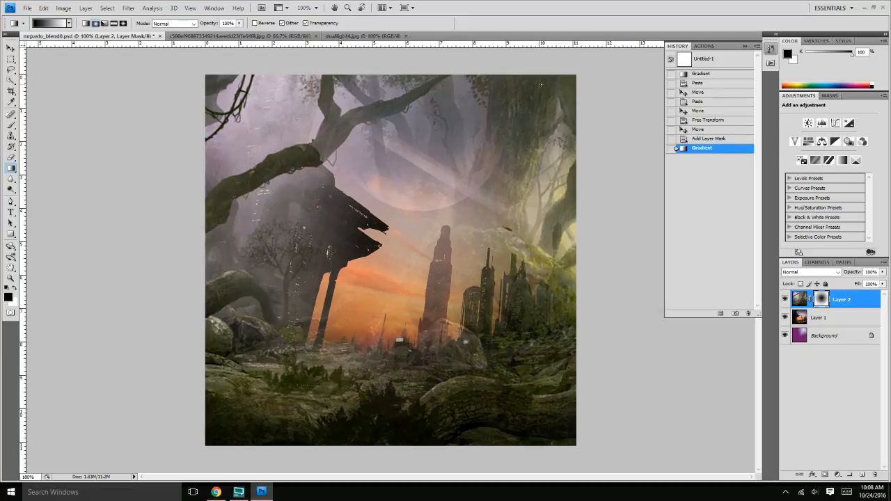
key("ctrl+z")
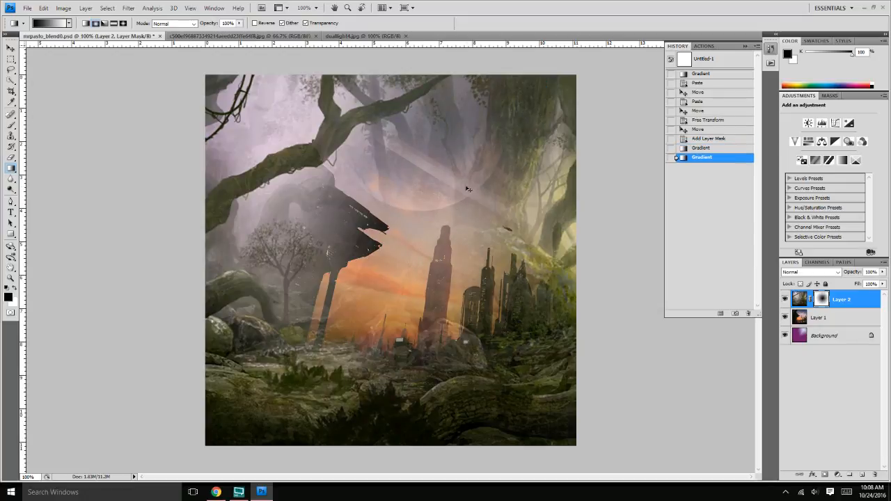
key("ctrl+z")
key("ctrl+z")
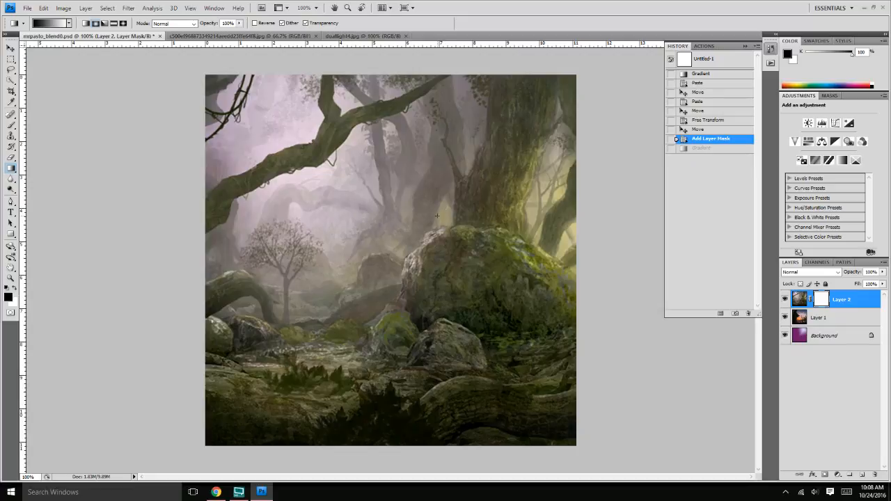
left_click_drag(445, 210, 456, 200)
key("ctrl+z")
left_click_drag(400, 255, 545, 98)
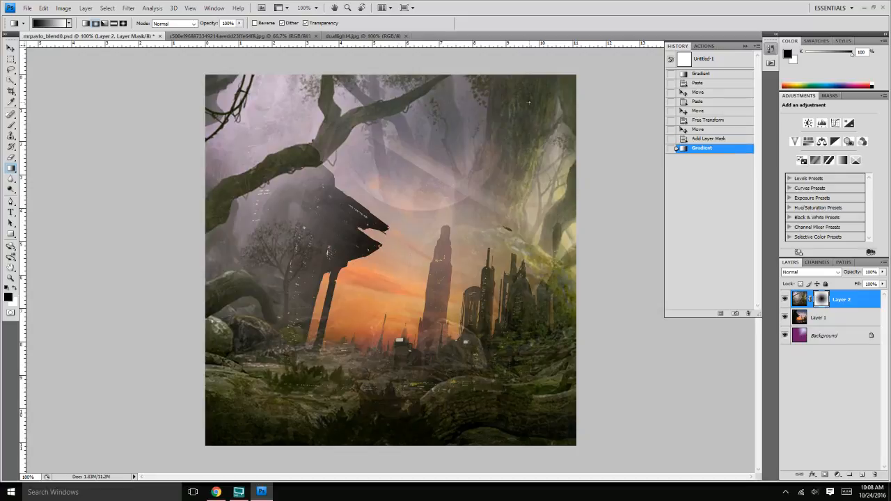
Save the radial-gradient version as a separate Photoshop file named mrpasto_blend1, keeping Maximize compatibility on
left_click(27, 8)
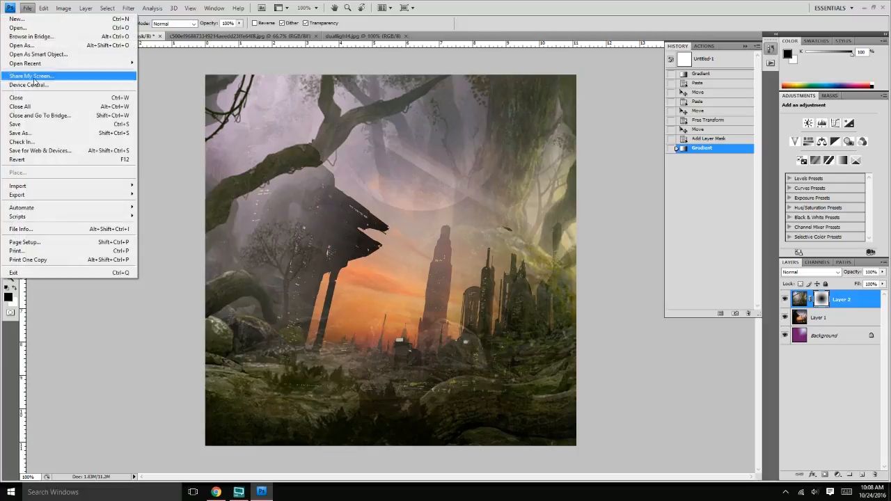
left_click(31, 125)
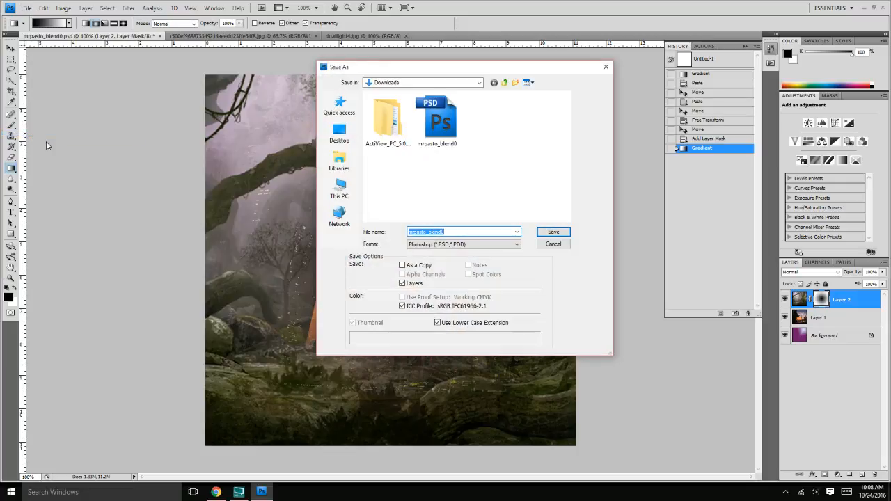
key("End")
key("BackSpace")
key("Return")
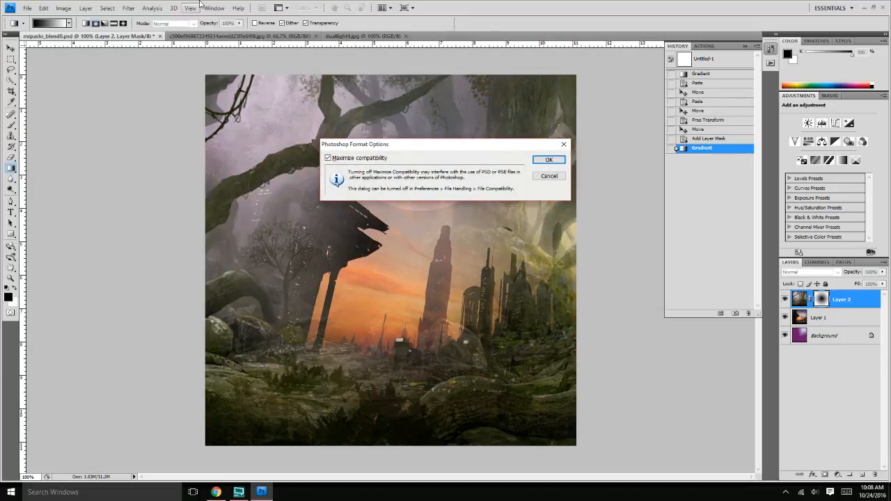
left_click(546, 160)
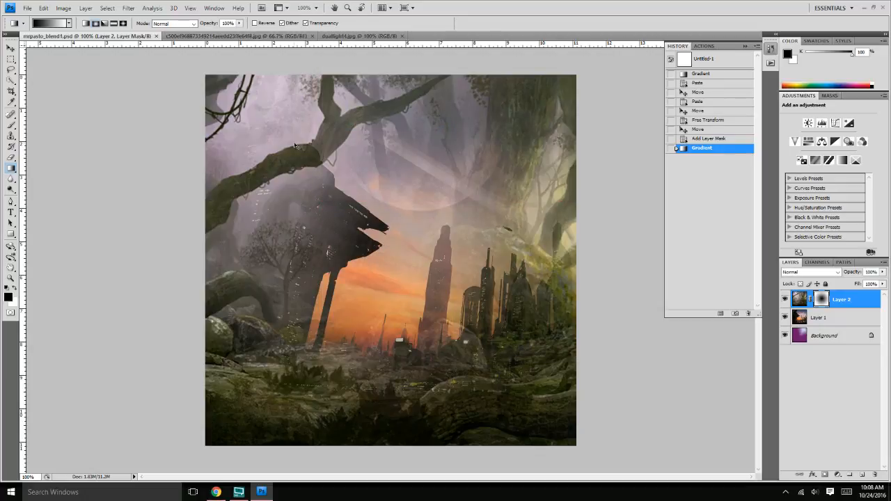
Undo the radial gradient on Layer 2's mask and switch the Gradient tool to Diamond Gradient
key("ctrl+z")
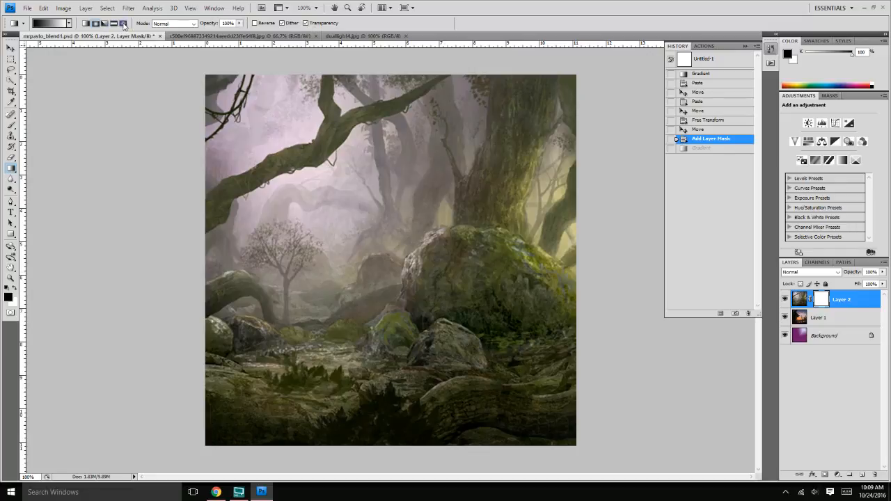
left_click(124, 24)
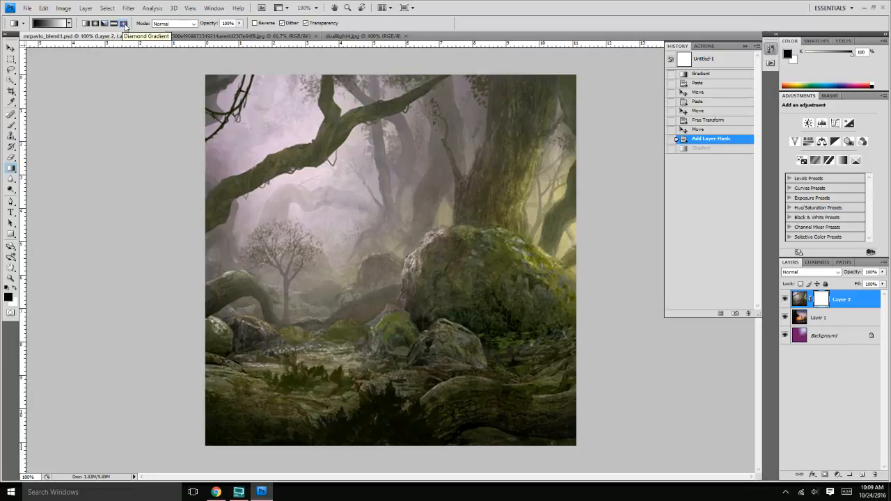
left_click(125, 26)
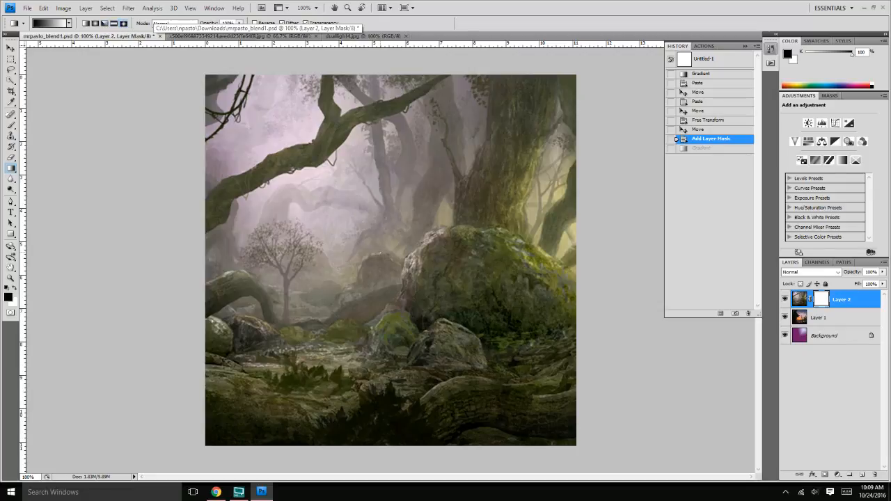
Try diamond gradients of several sizes and positions on Layer 2's mask, ending with a medium one around the image center
left_click_drag(380, 252, 493, 106)
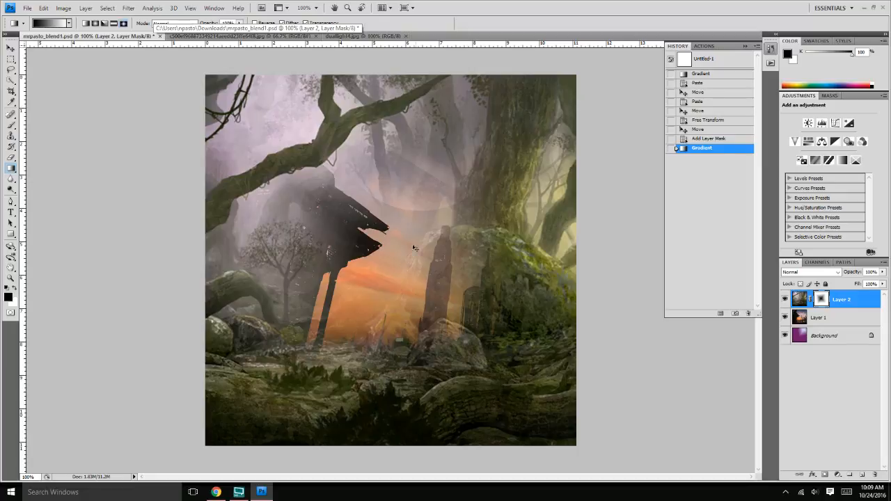
key("ctrl+z")
left_click_drag(389, 259, 407, 182)
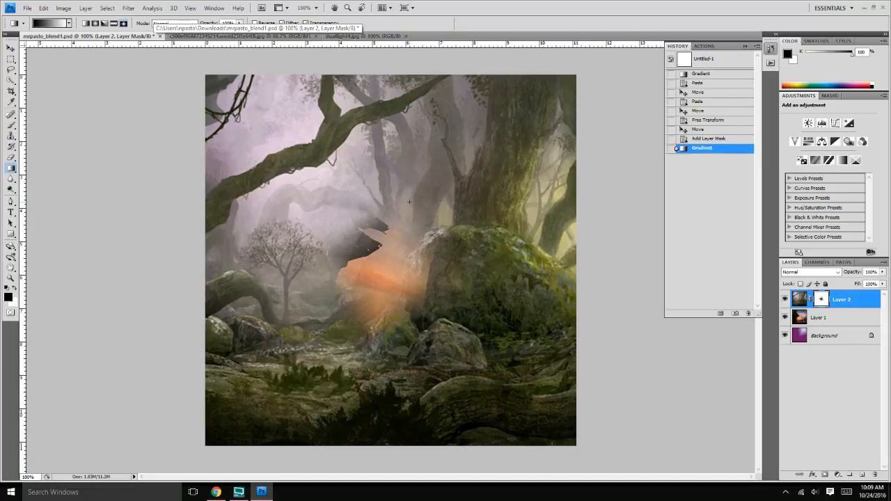
key("ctrl+z")
left_click_drag(391, 80, 391, 265)
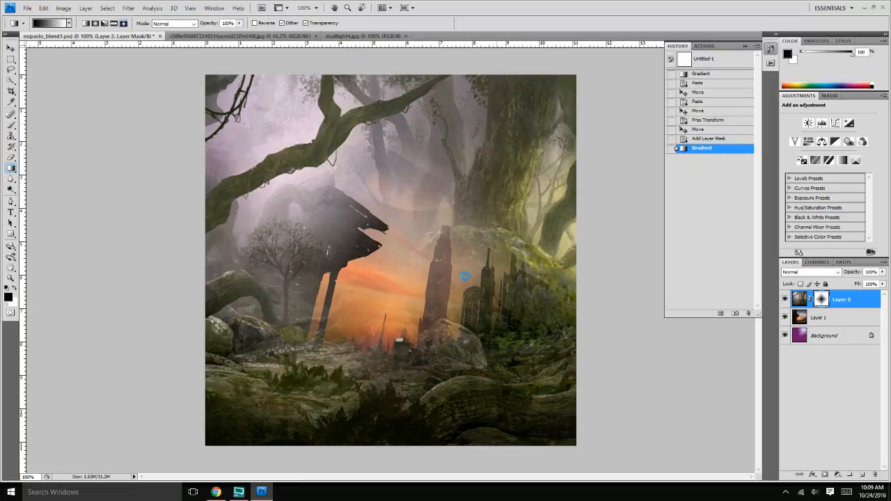
left_click_drag(464, 275, 463, 279)
left_click_drag(495, 160, 472, 178)
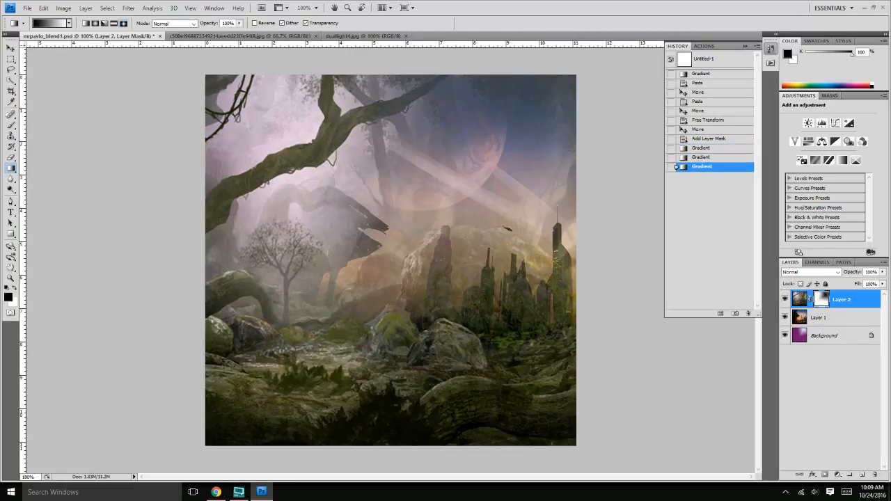
left_click_drag(388, 215, 398, 340)
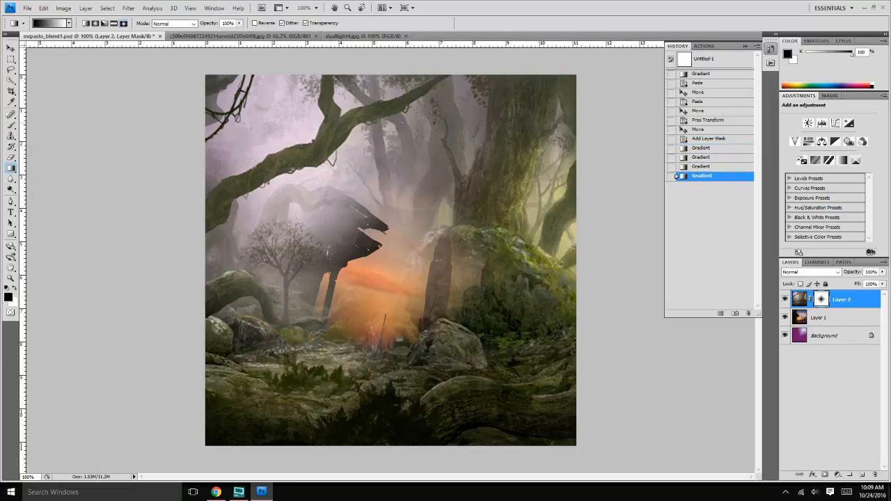
Save the diamond-gradient version as a separate Photoshop file named mrpasto_blend2, keeping Maximize compatibility on
left_click(28, 8)
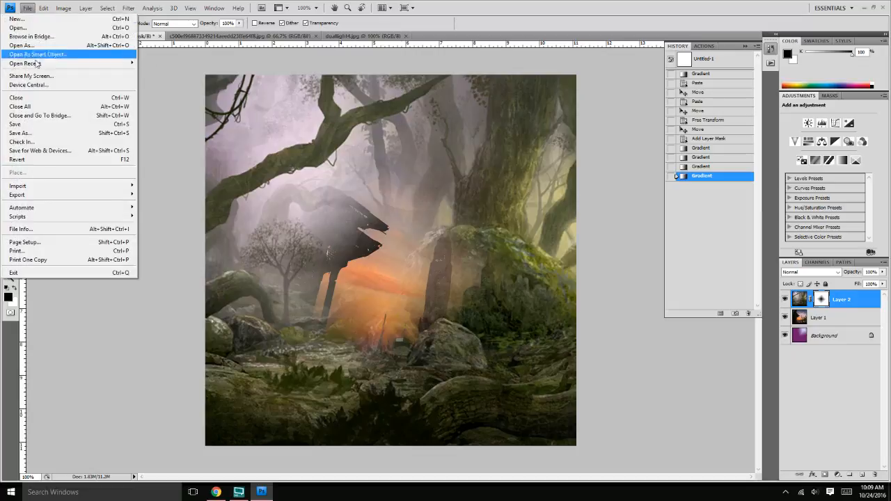
left_click(37, 133)
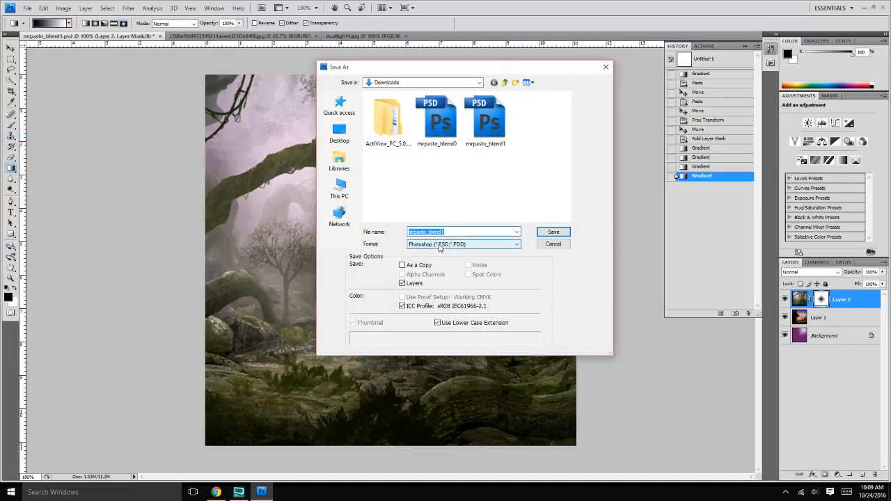
left_click(457, 231)
key("BackSpace")
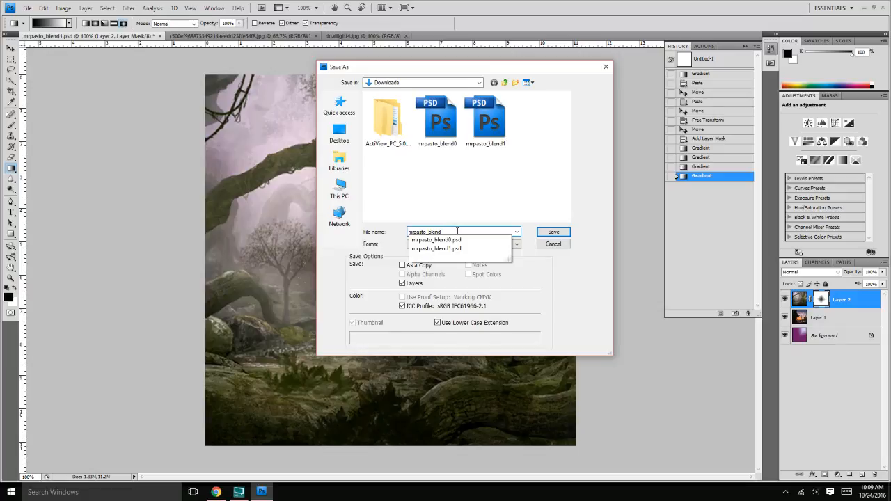
type("2")
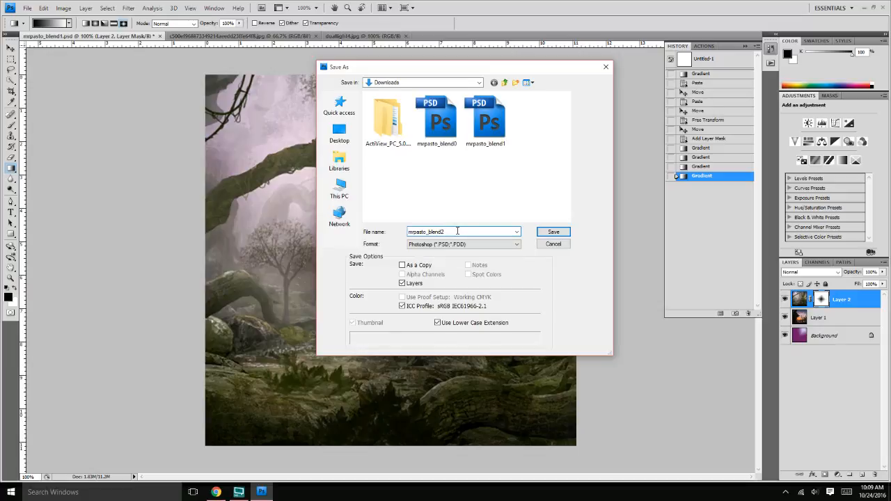
key("Return")
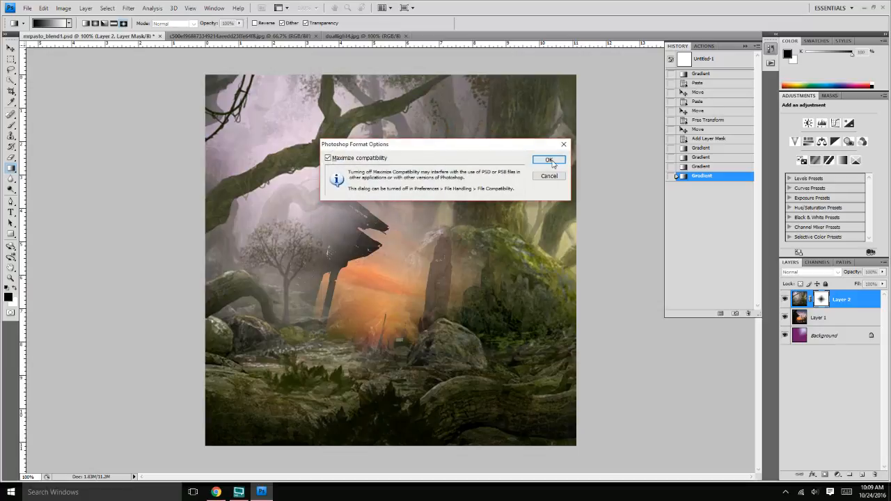
left_click(549, 161)
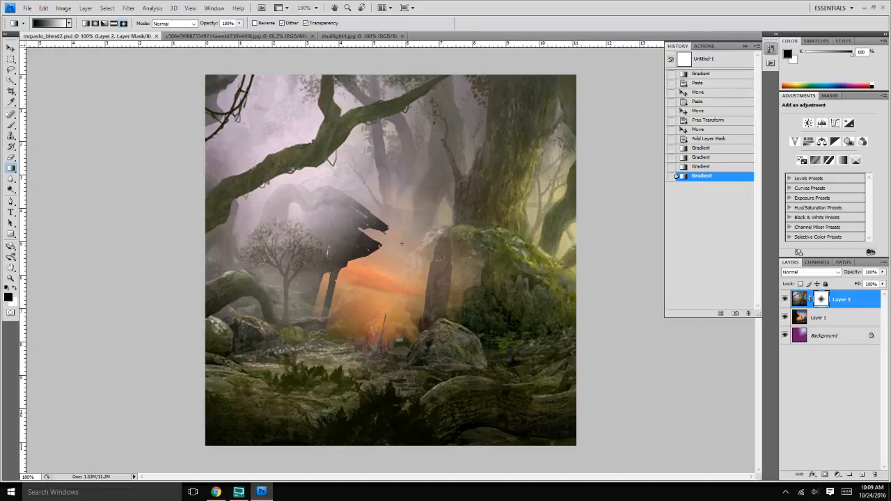